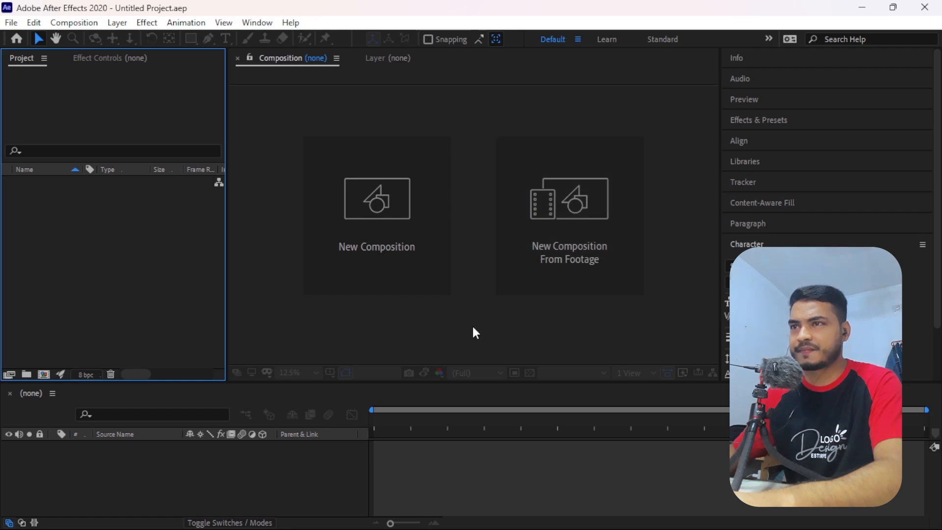
# - Enlarge the timeline area by shrinking the height of the composition viewer above it
pyautogui.click(444, 335)
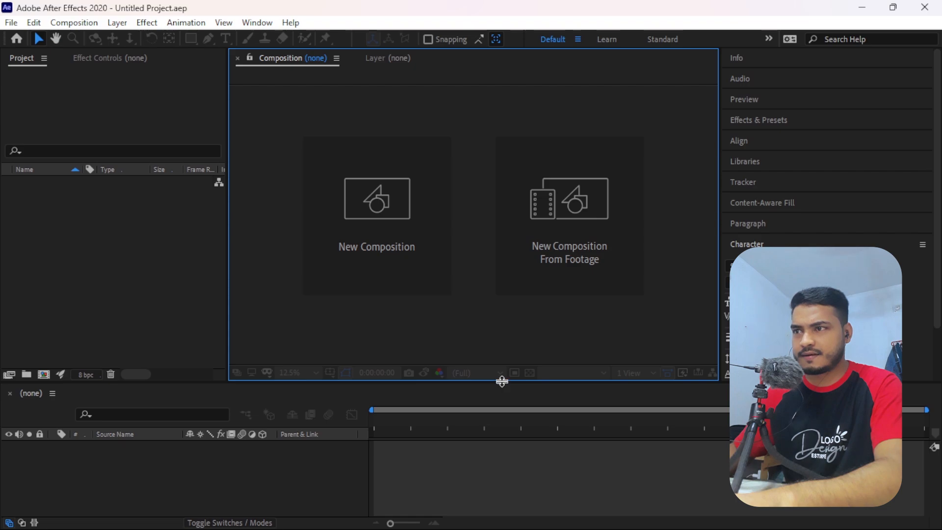
pyautogui.moveTo(500, 381); pyautogui.dragTo(500, 327)
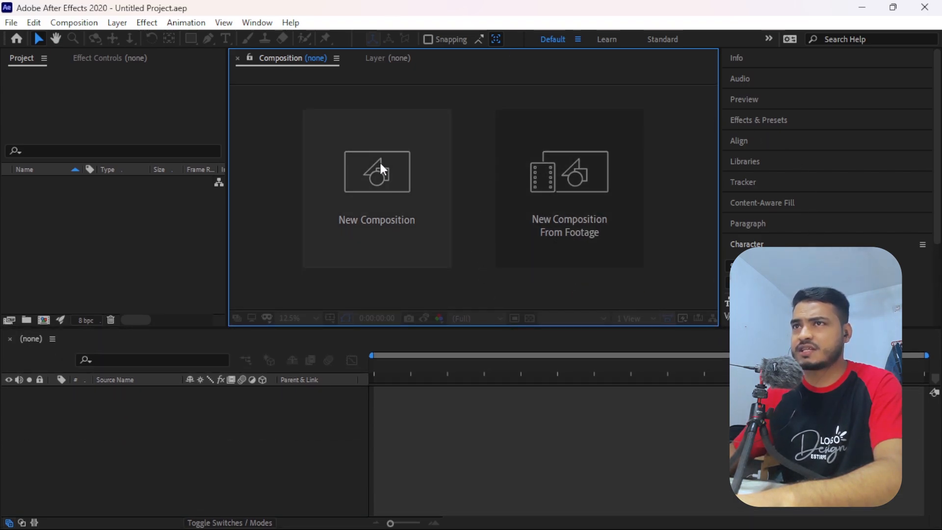
pyautogui.click(246, 26)
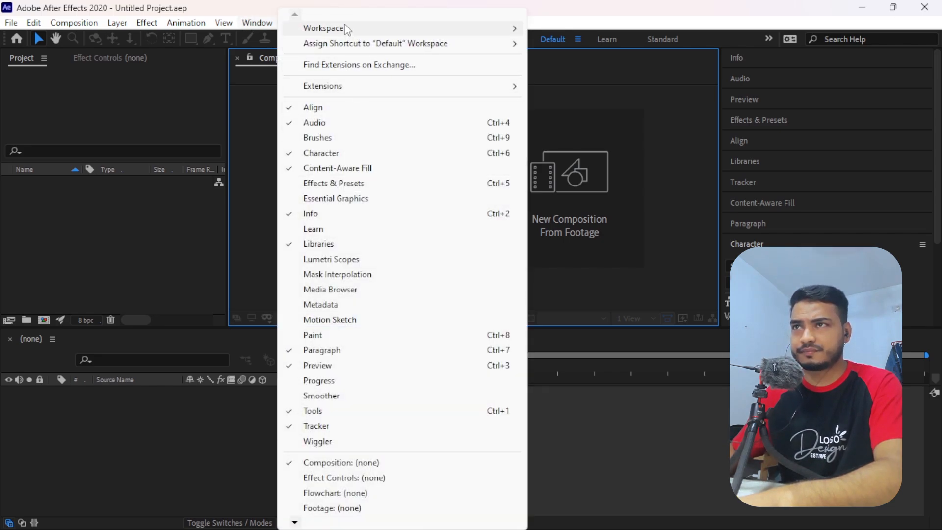
pyautogui.moveTo(348, 29)
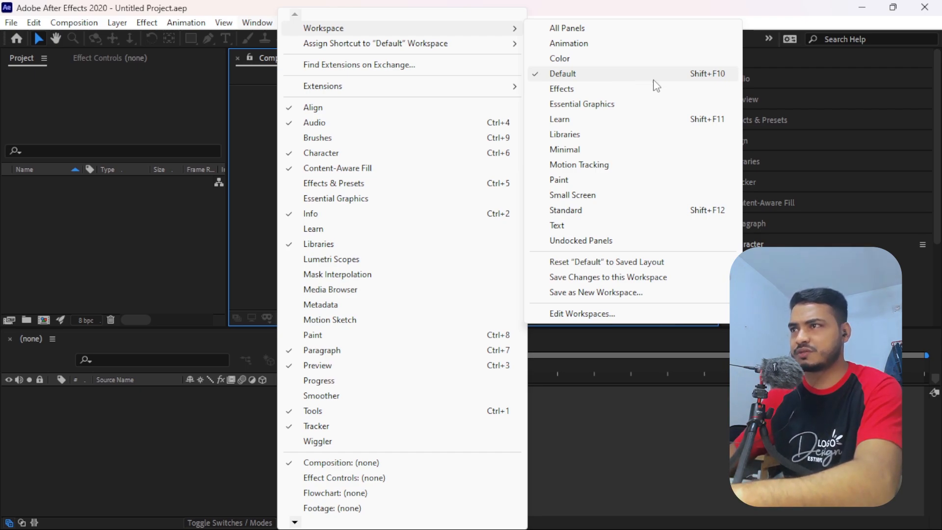
pyautogui.click(760, 16)
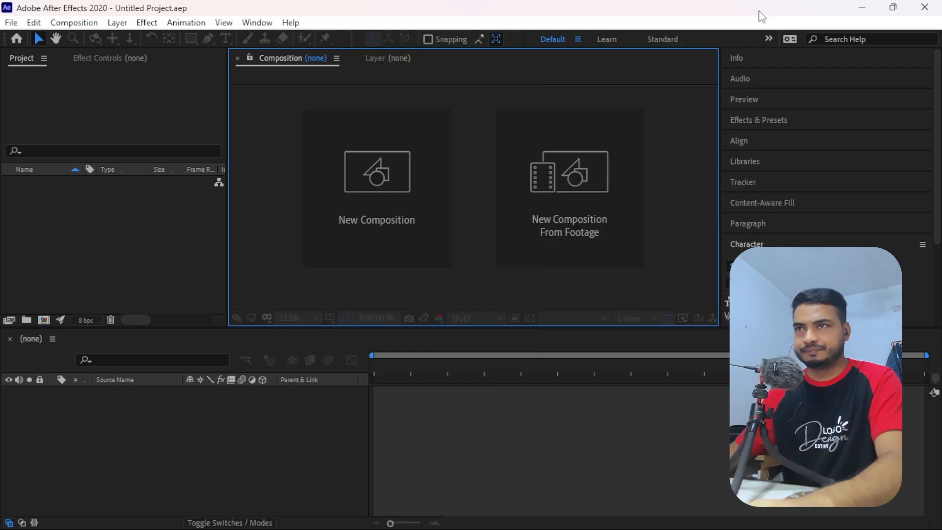
# - Create a new composition with a width of 1920 px and a height of 1080 px
pyautogui.click(387, 212)
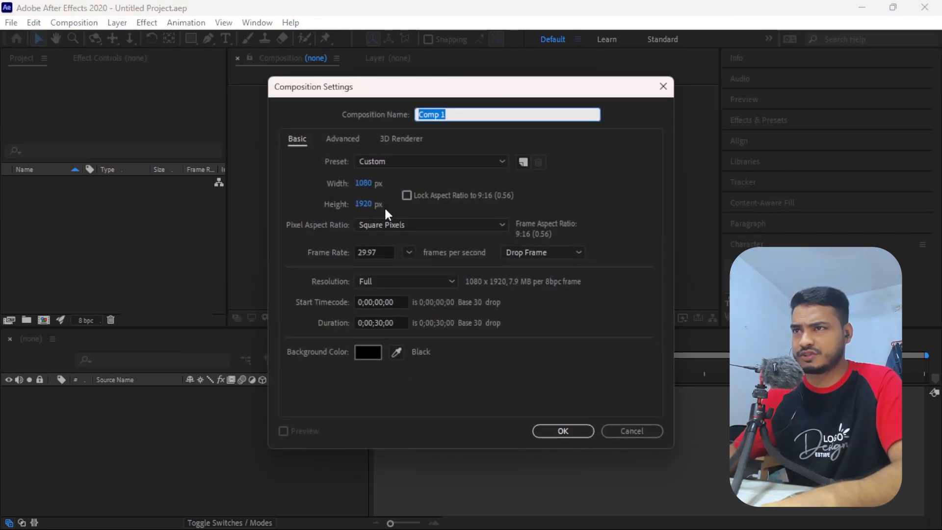
pyautogui.click(369, 184)
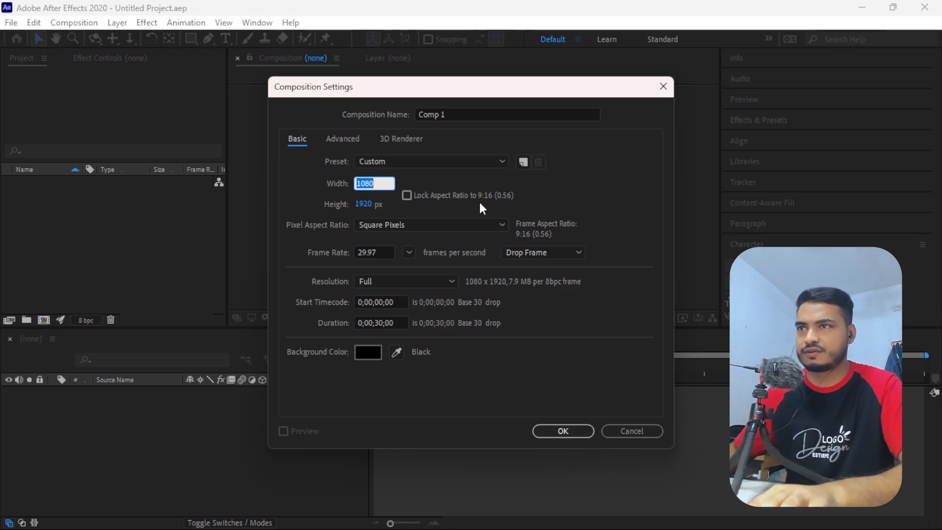
pyautogui.write('19')
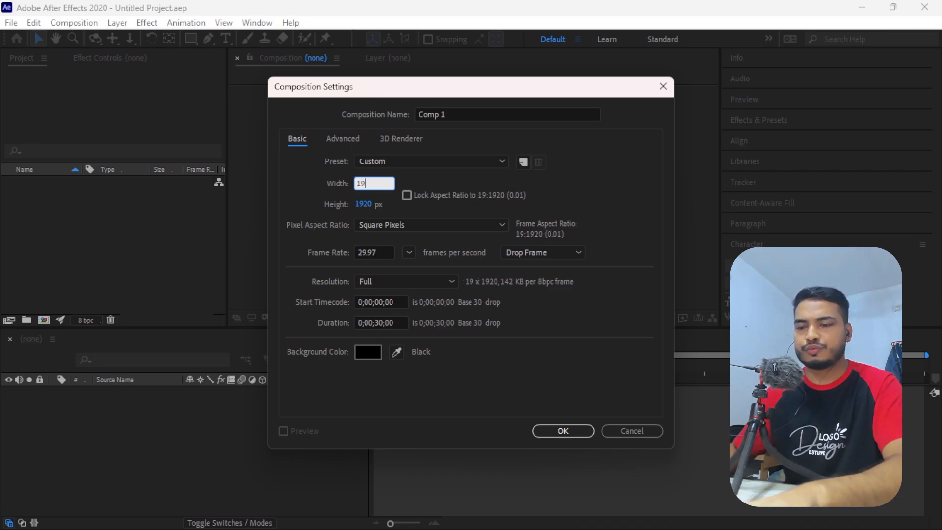
pyautogui.write('20')
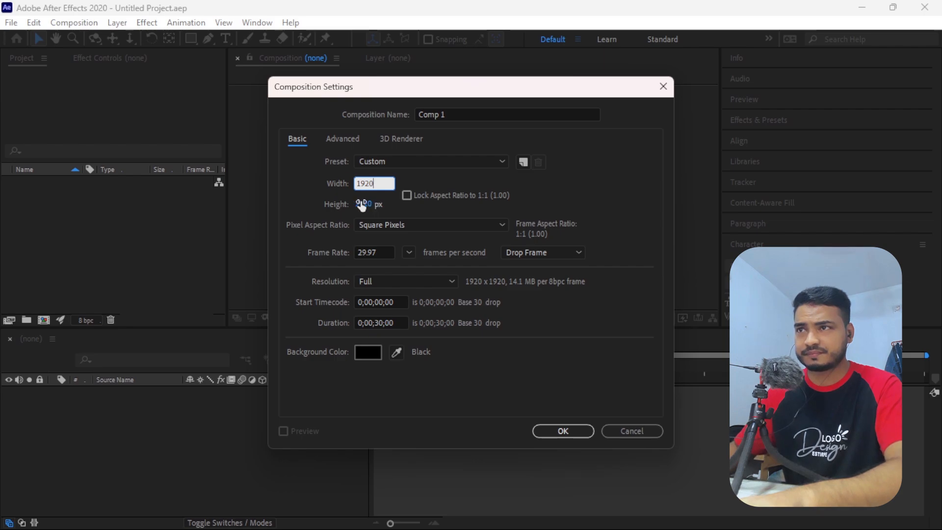
pyautogui.click(362, 205)
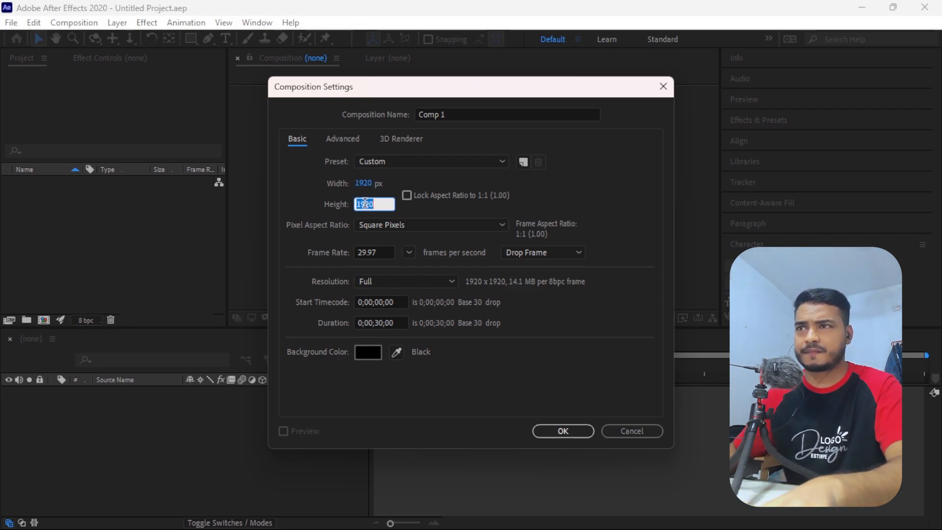
pyautogui.write('10')
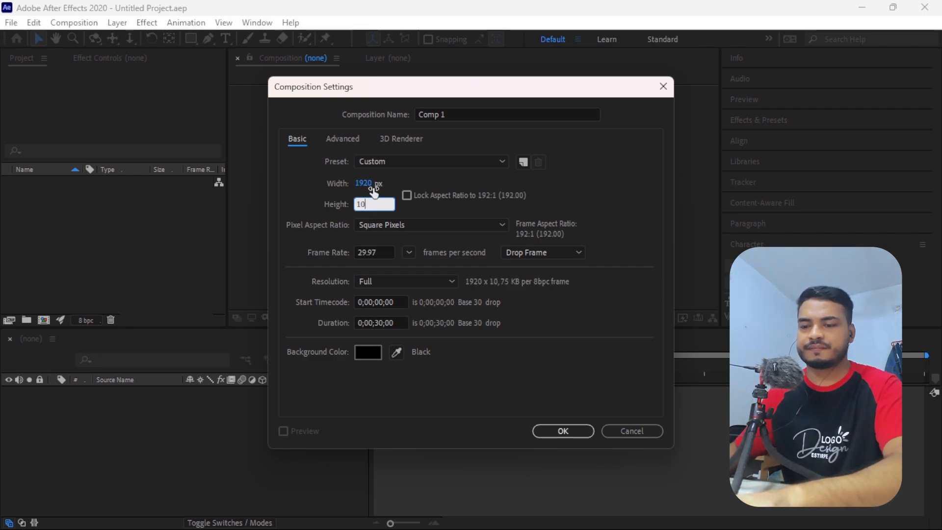
pyautogui.write('80')
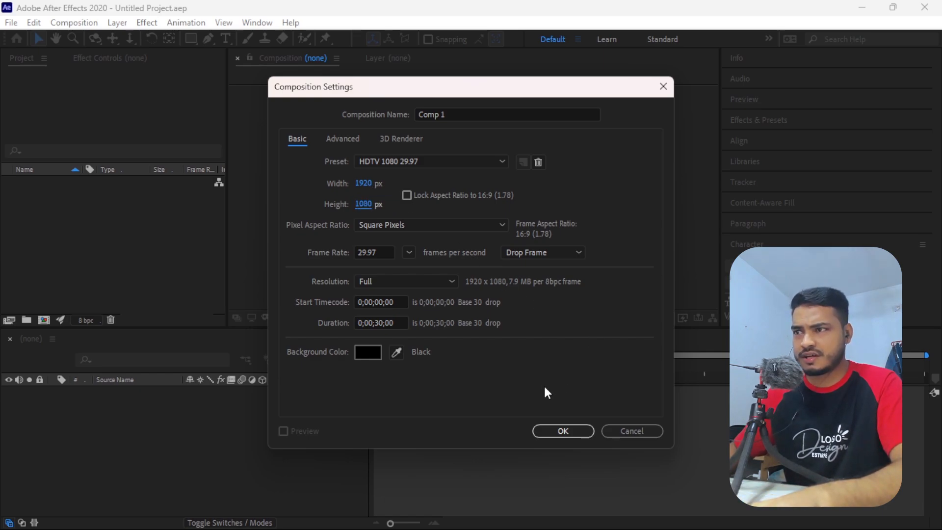
pyautogui.click(570, 430)
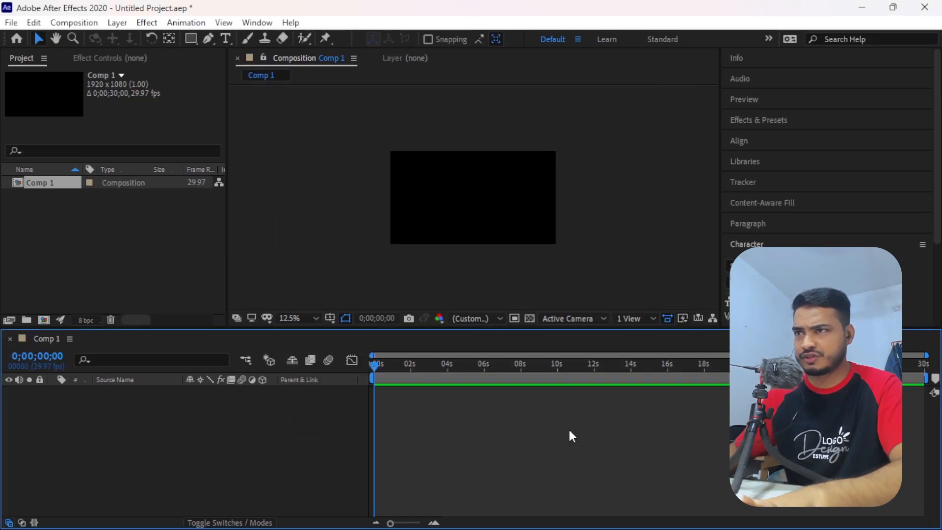
# - Add a black solid layer of 1920 × 1080 px to the composition as its background
pyautogui.scroll(1, 459, 239)
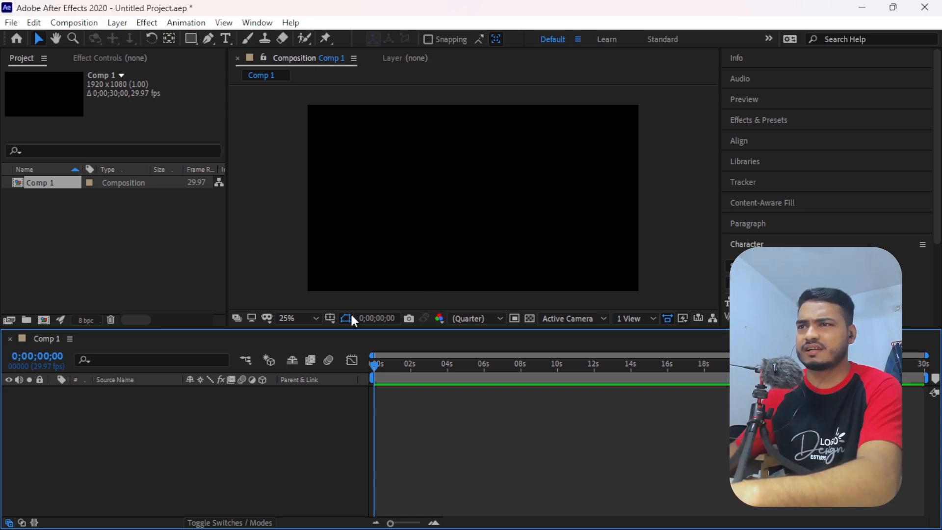
pyautogui.rightClick(155, 398)
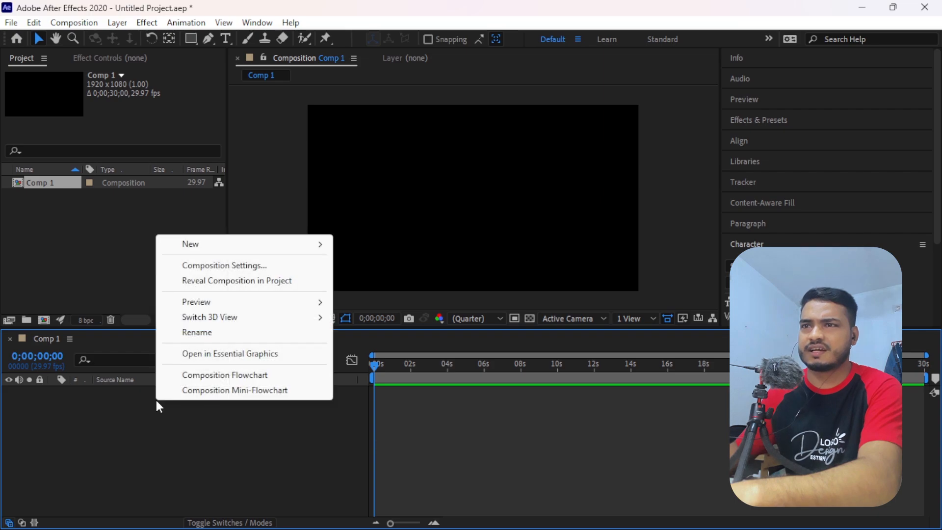
pyautogui.moveTo(204, 245)
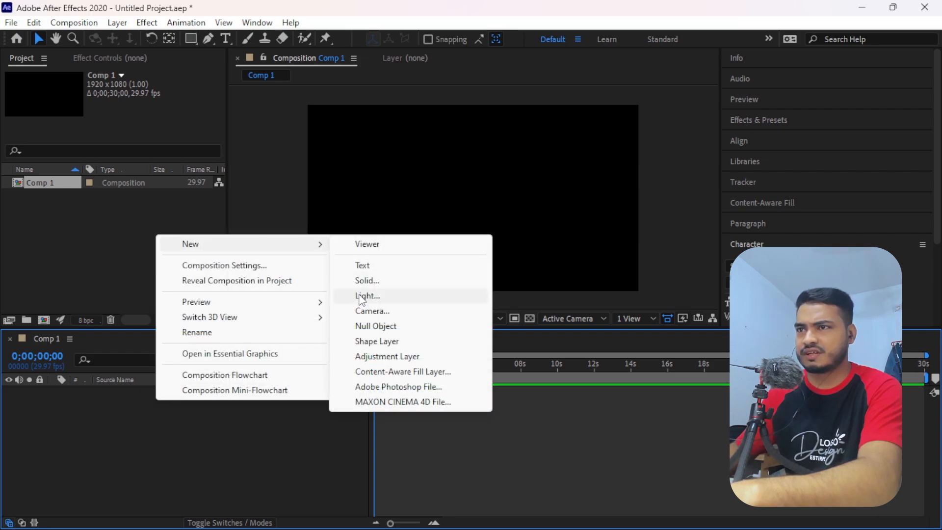
pyautogui.click(384, 281)
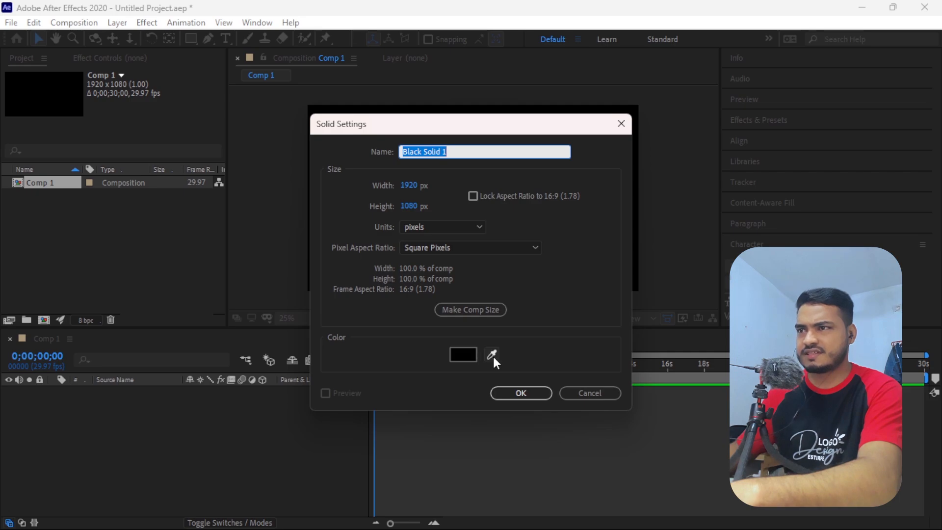
pyautogui.click(470, 356)
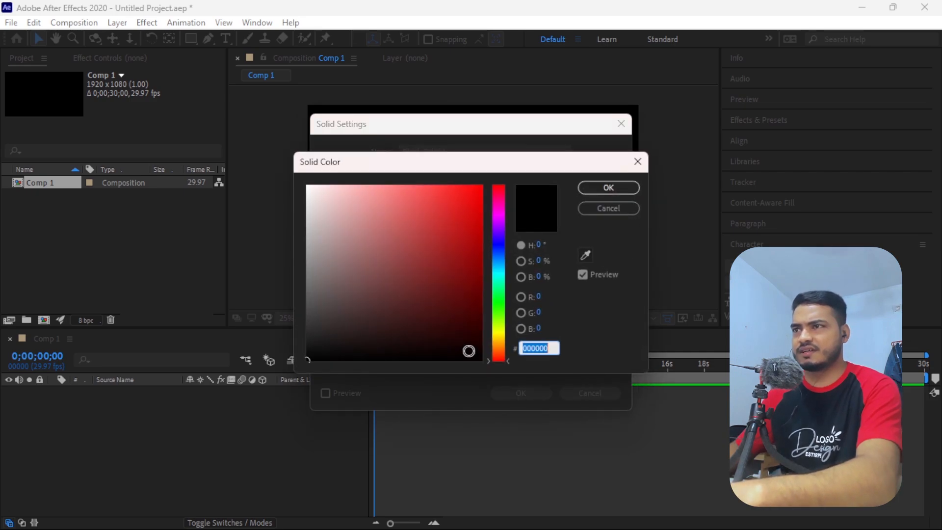
pyautogui.click(499, 244)
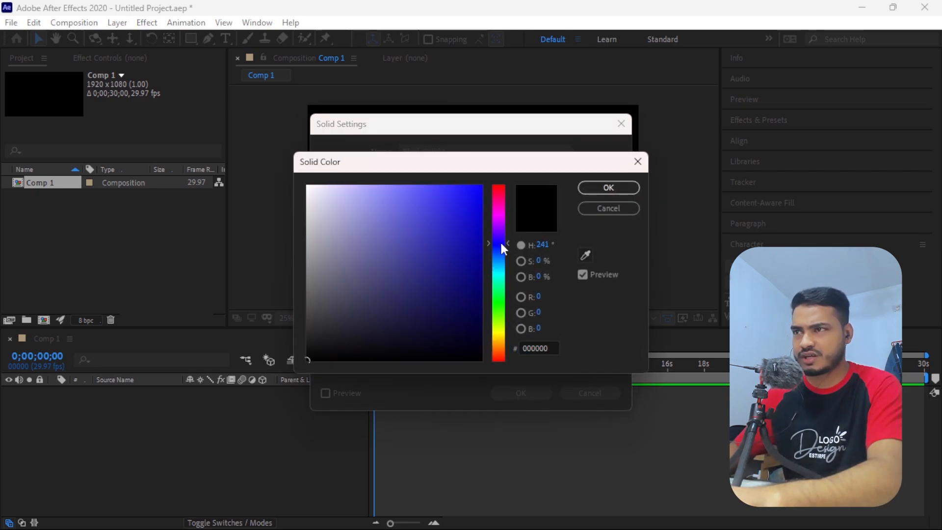
pyautogui.moveTo(501, 243); pyautogui.dragTo(497, 270)
pyautogui.moveTo(391, 308); pyautogui.dragTo(483, 419)
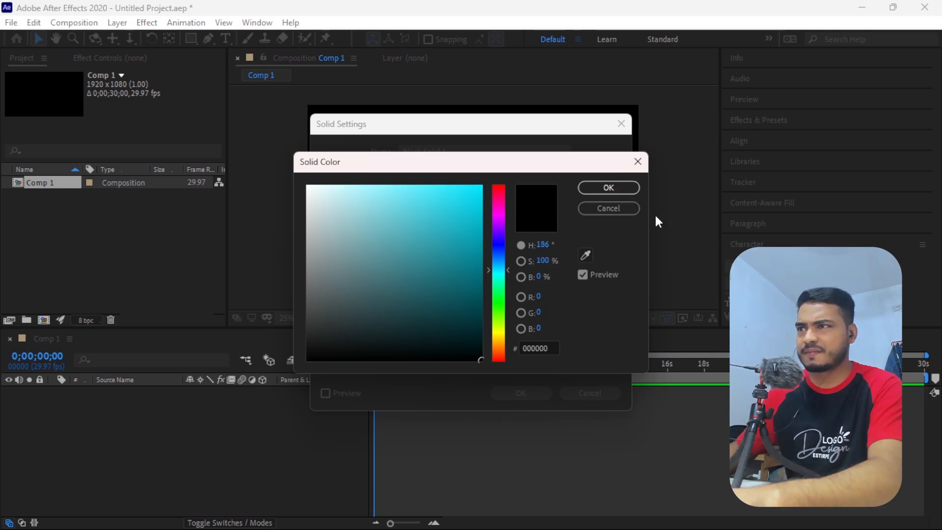
pyautogui.click(623, 192)
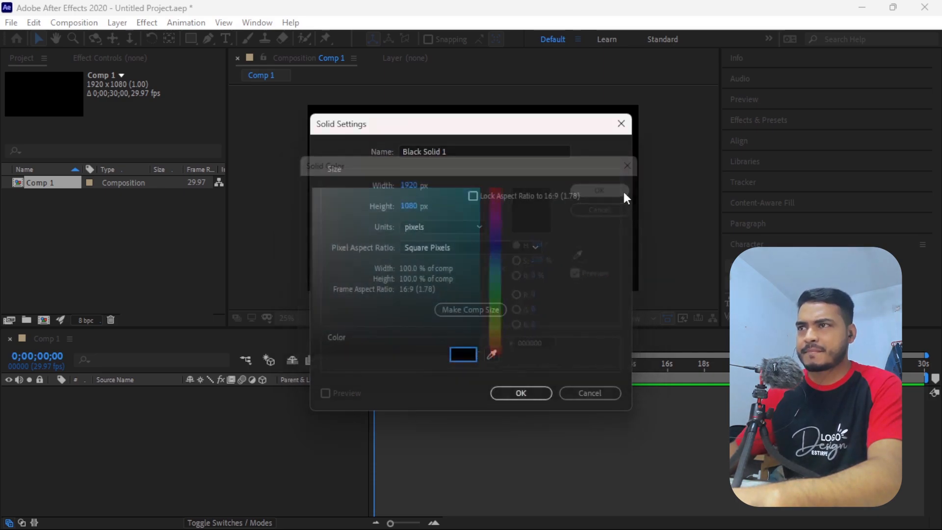
pyautogui.click(535, 395)
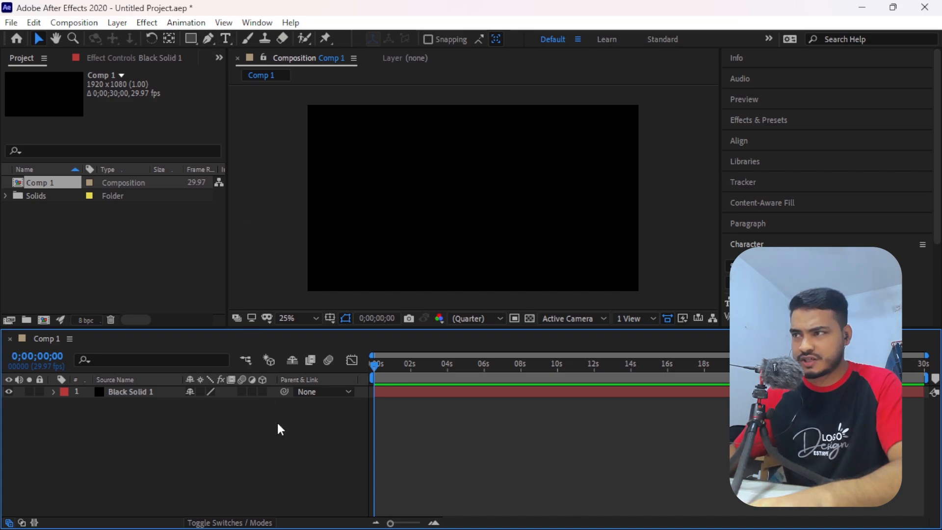
pyautogui.click(432, 392)
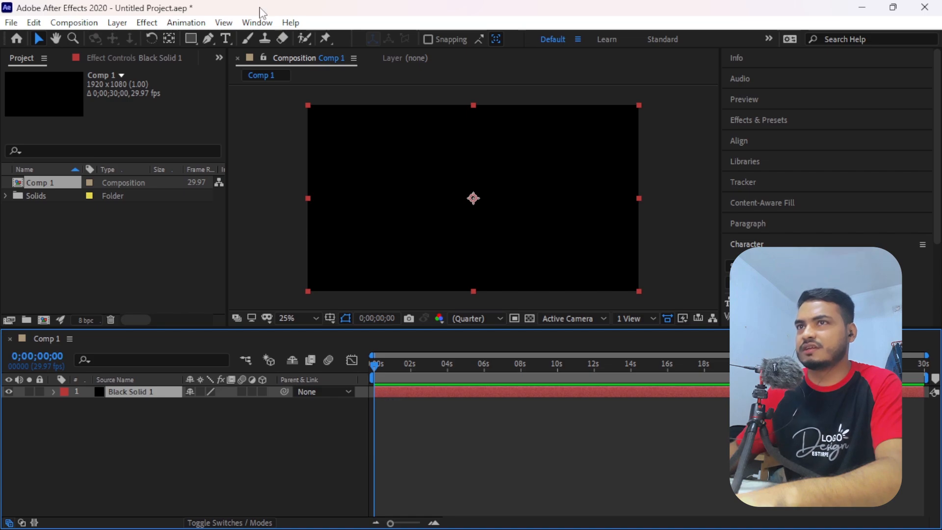
pyautogui.click(317, 428)
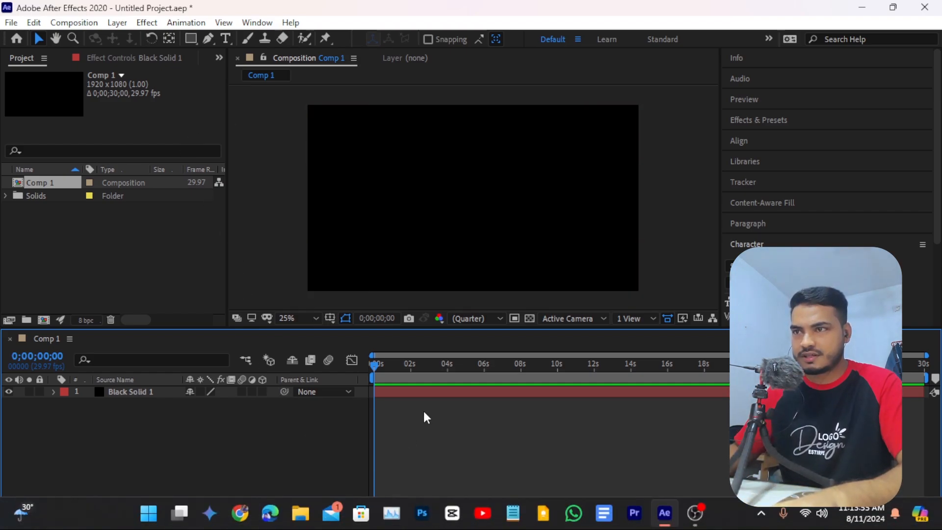
# - Add a text layer reading "Pixels Perfect" near the middle of the composition
pyautogui.click(227, 39)
pyautogui.click(453, 191)
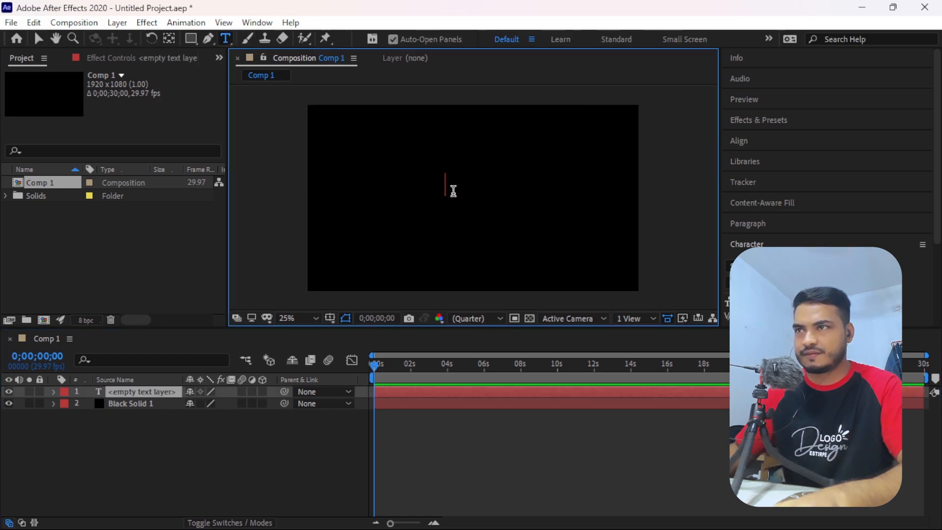
pyautogui.write('Pi')
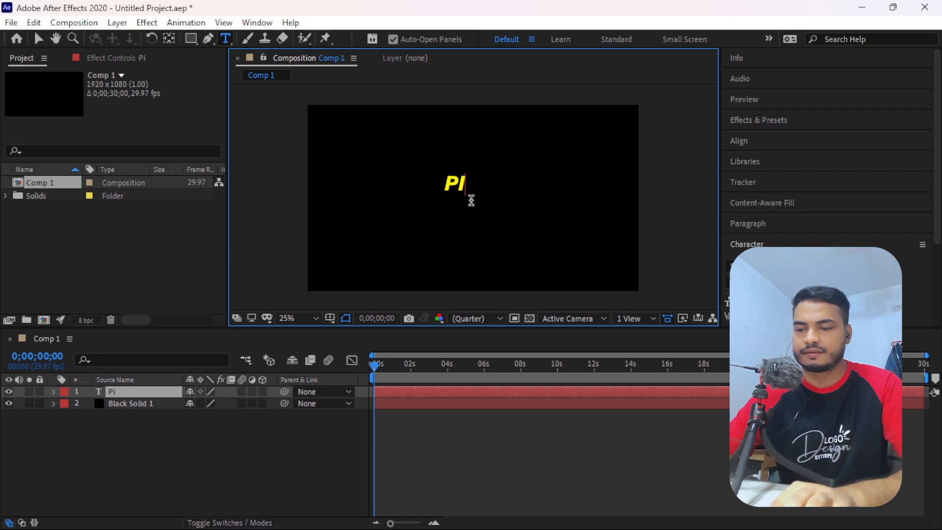
pyautogui.write('xel')
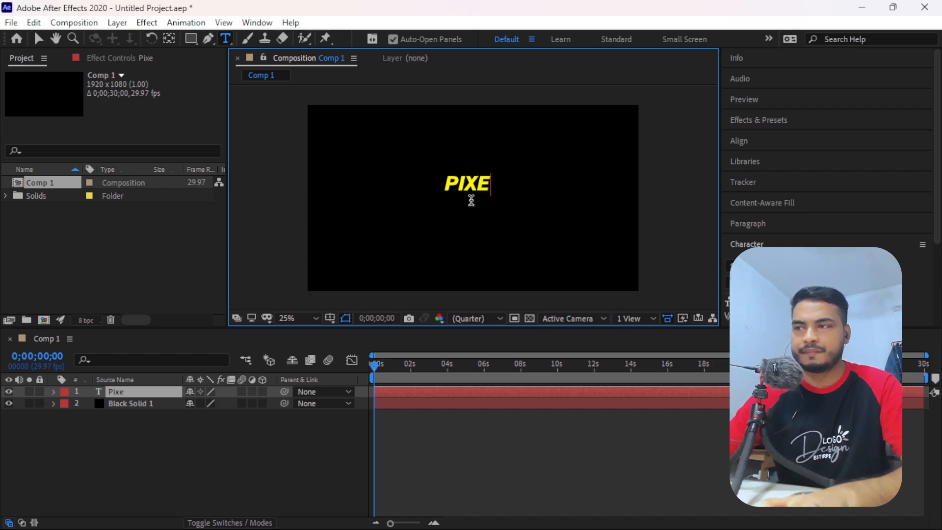
pyautogui.write('S')
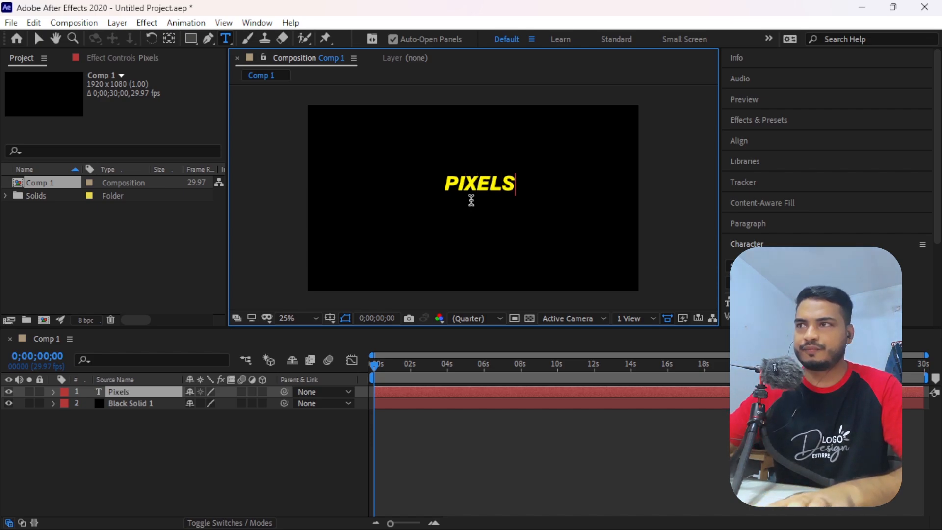
pyautogui.write(' PE')
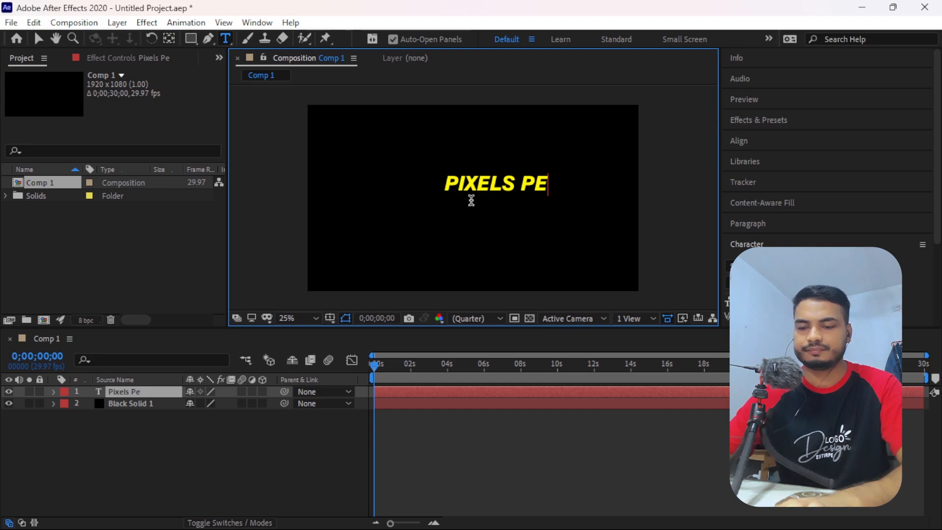
pyautogui.write('rfec')
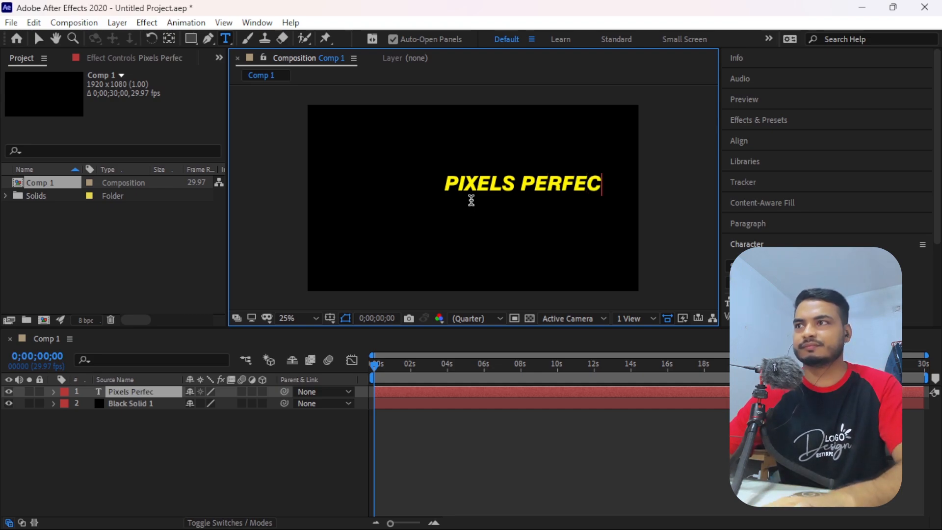
pyautogui.write('t')
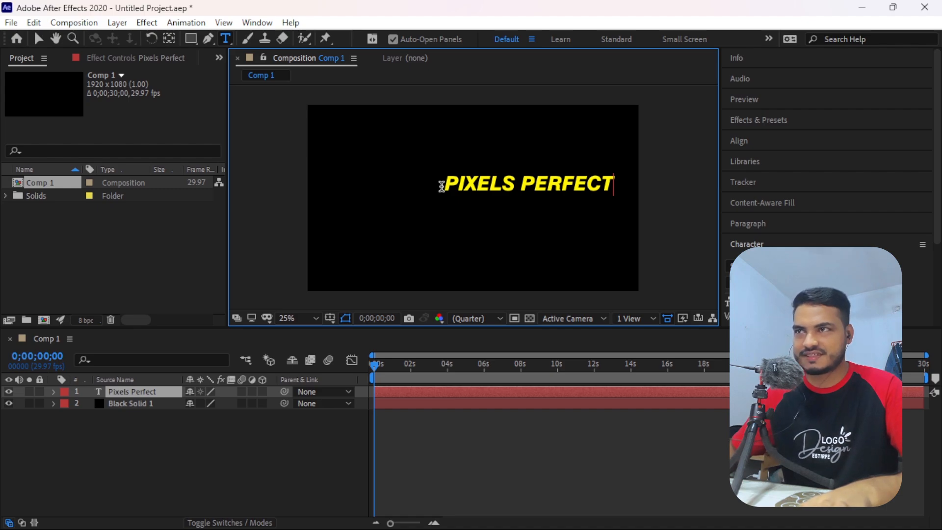
# - Move the "Pixels Perfect" text to about the centre of the composition frame
pyautogui.click(38, 40)
pyautogui.moveTo(512, 193); pyautogui.dragTo(448, 205)
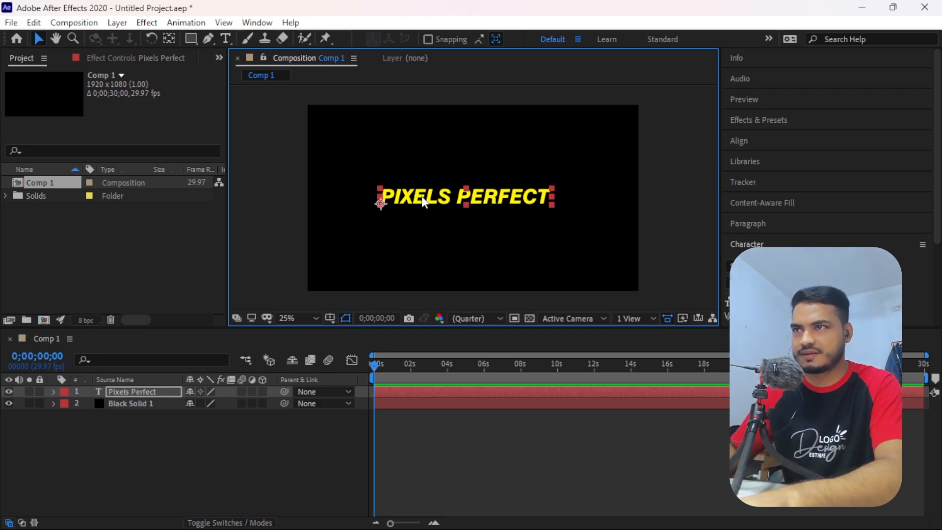
pyautogui.moveTo(423, 202); pyautogui.dragTo(460, 205)
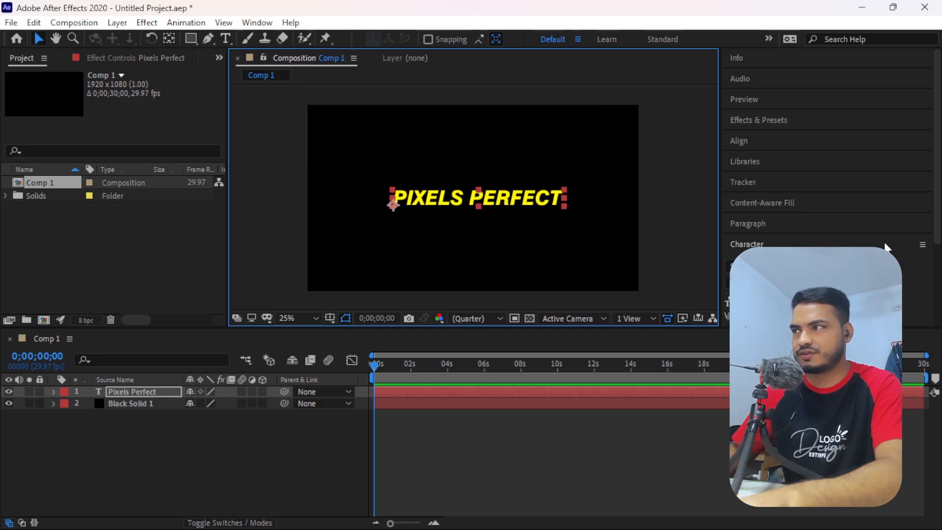
# - Change the title text's font to the upright Regular style of Swis721 Hv BT
pyautogui.scroll(-3, 923, 216)
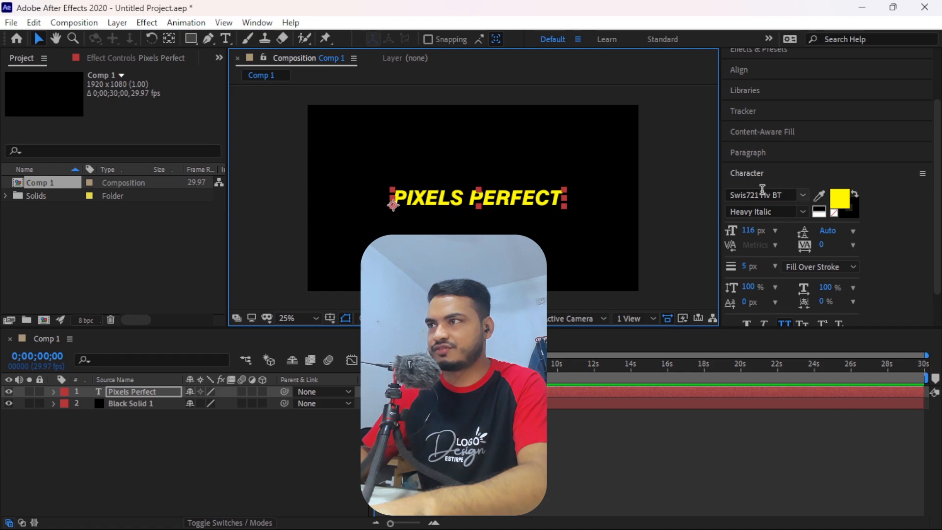
pyautogui.click(803, 196)
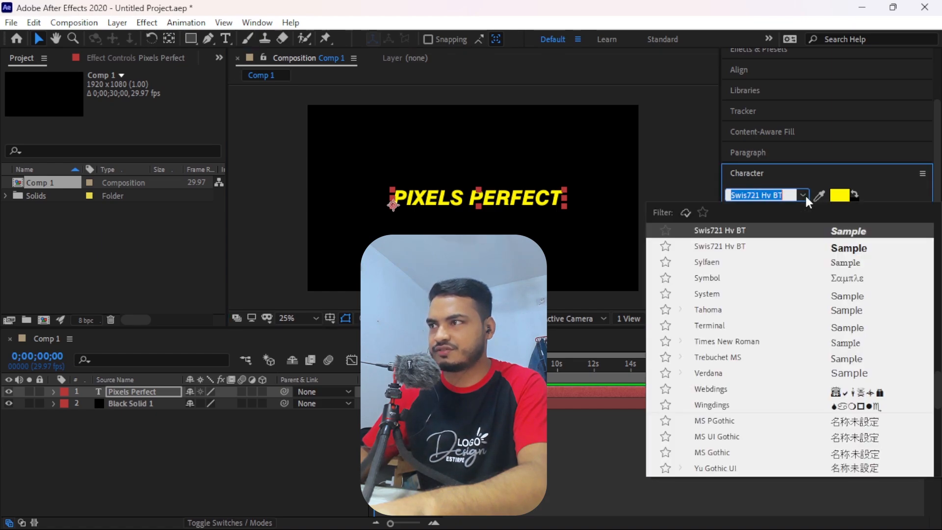
pyautogui.click(843, 250)
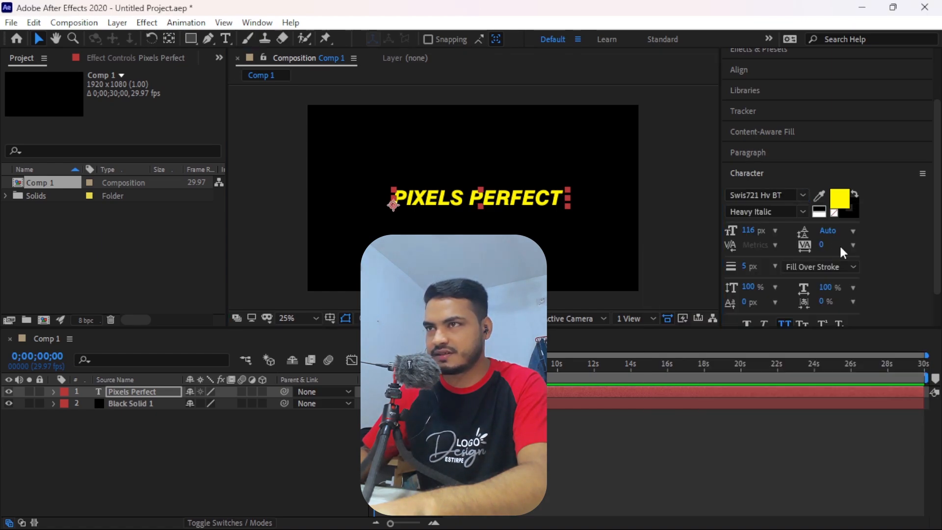
# - Browse the fonts, try Comic Sans MS on the title text, and undo the font change
pyautogui.click(803, 196)
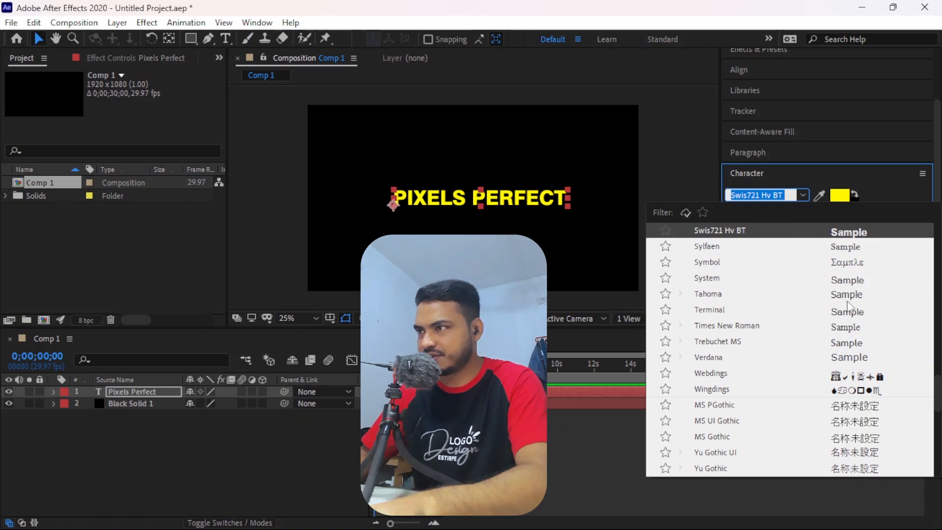
pyautogui.scroll(-8, 855, 323)
pyautogui.scroll(-8, 855, 324)
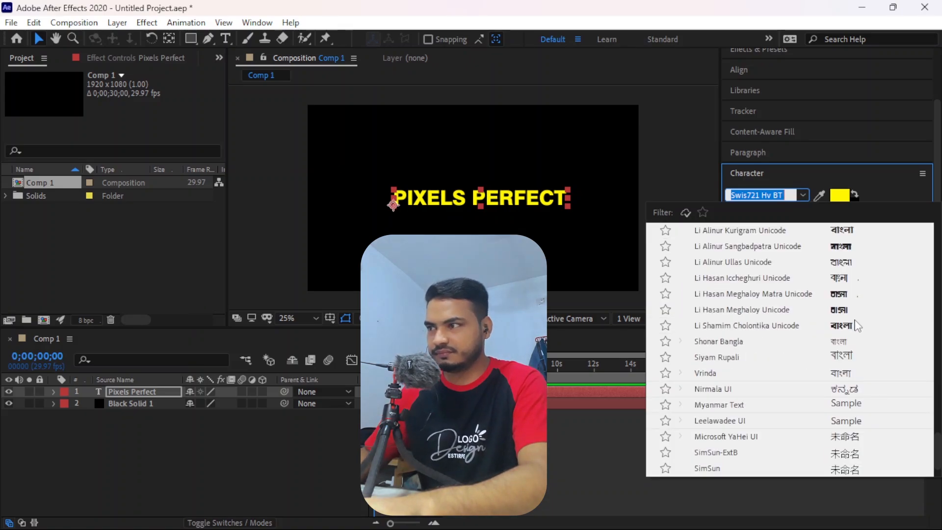
pyautogui.scroll(3, 856, 324)
pyautogui.scroll(10, 854, 324)
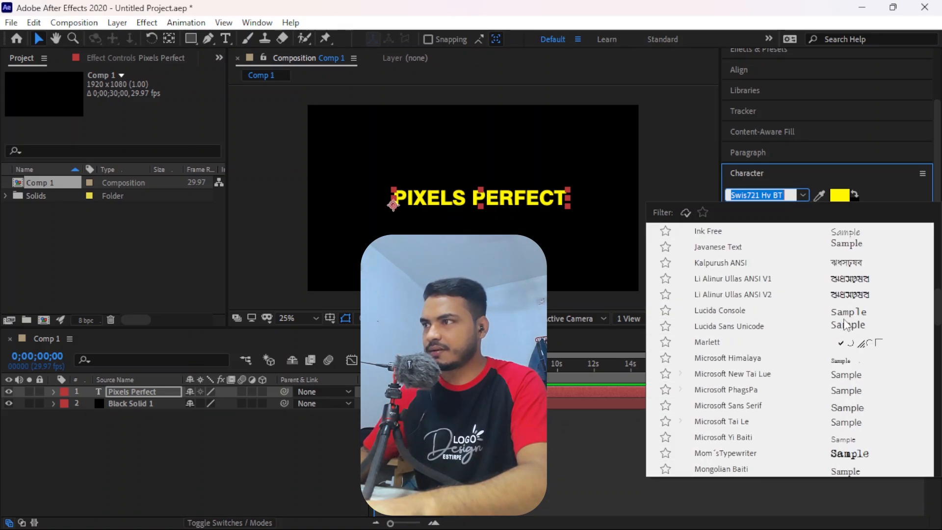
pyautogui.click(843, 233)
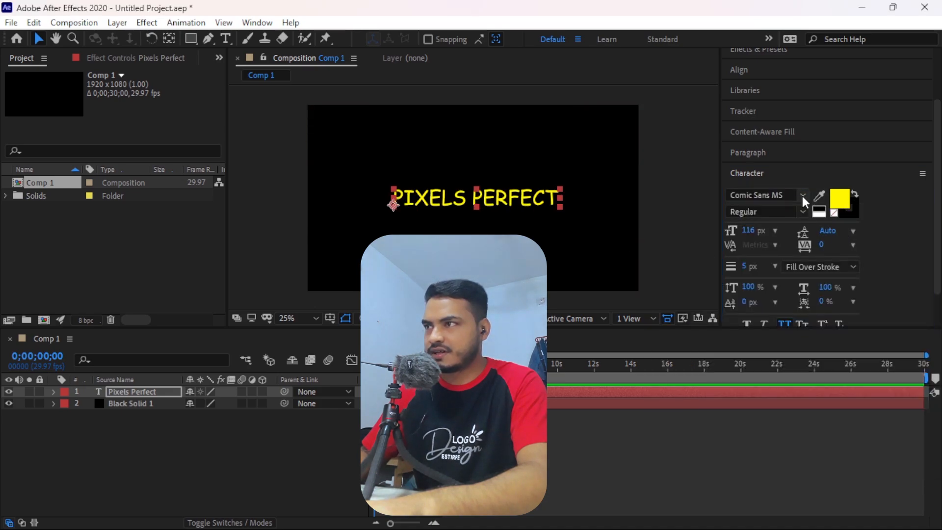
pyautogui.hotkey('ctrl', 'z')
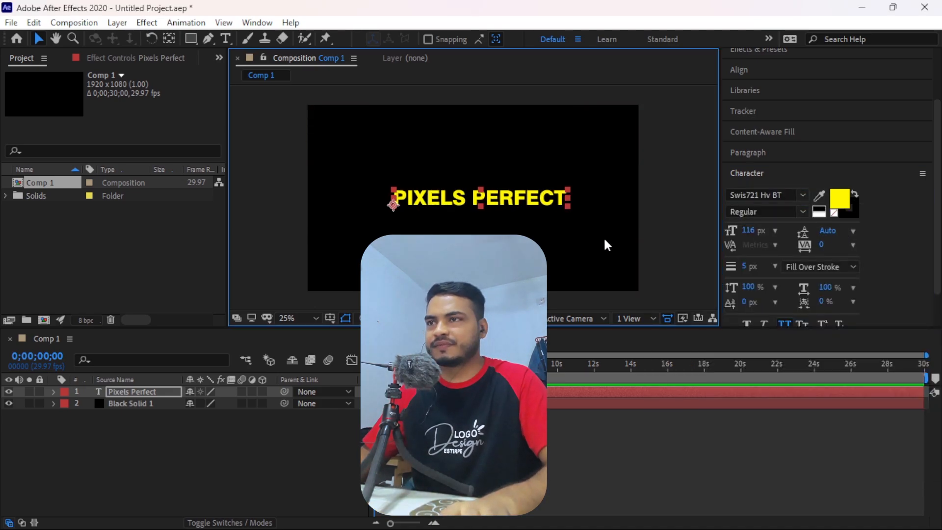
# - Shift the title text slightly left to the horizontal middle of the frame and keep its layer selected
pyautogui.moveTo(496, 199); pyautogui.dragTo(482, 203)
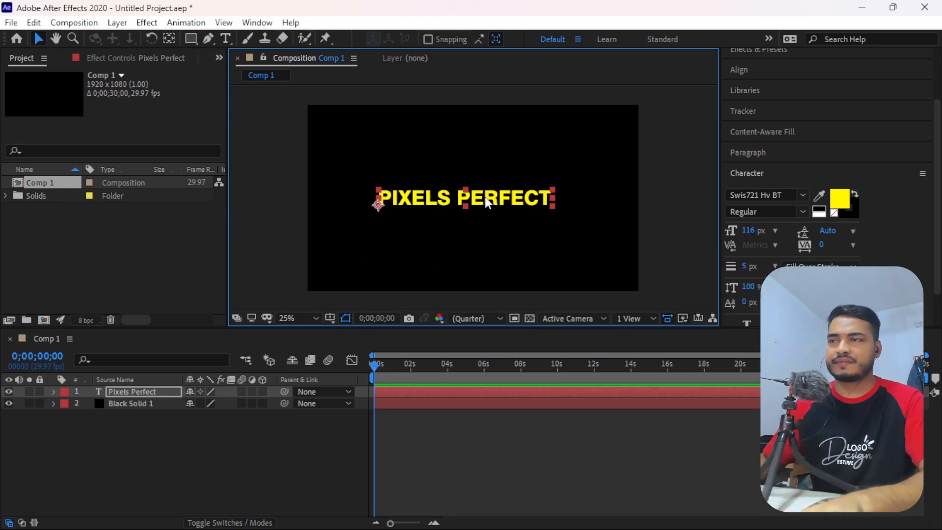
pyautogui.click(437, 392)
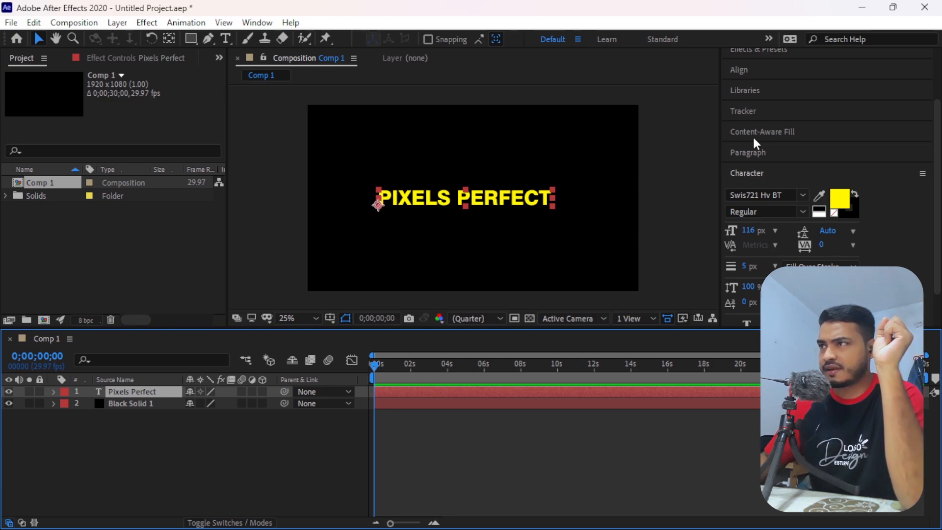
# - Search the effects for "glow" and apply the Stylize Glow effect to the "Pixels Perfect" text layer
pyautogui.scroll(3, 772, 105)
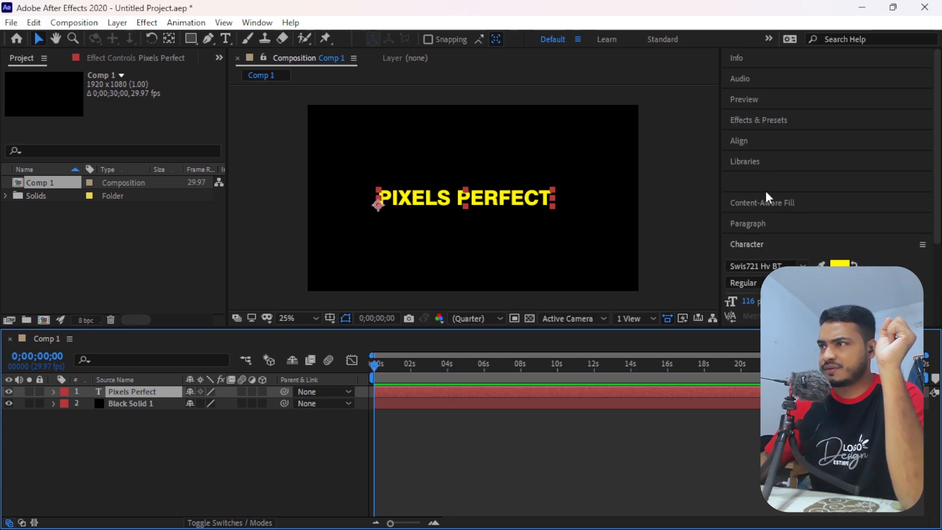
pyautogui.click(757, 120)
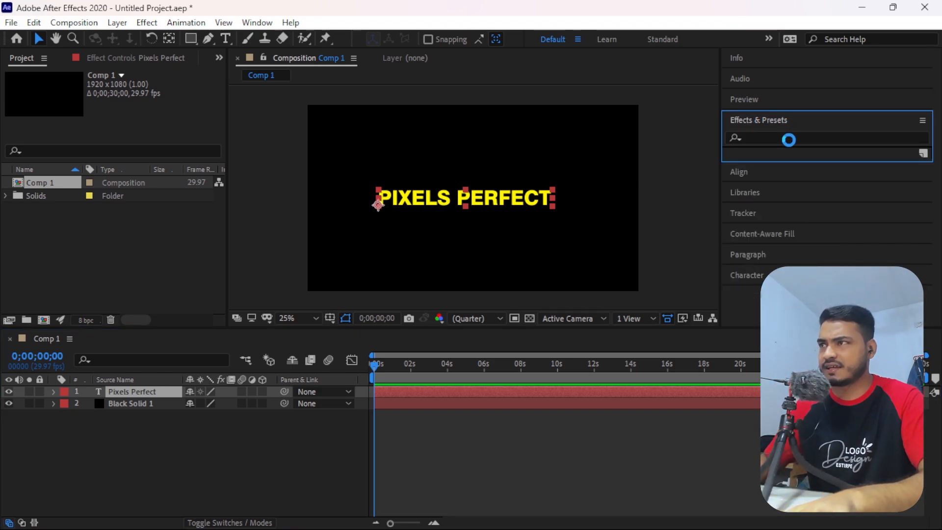
pyautogui.click(772, 140)
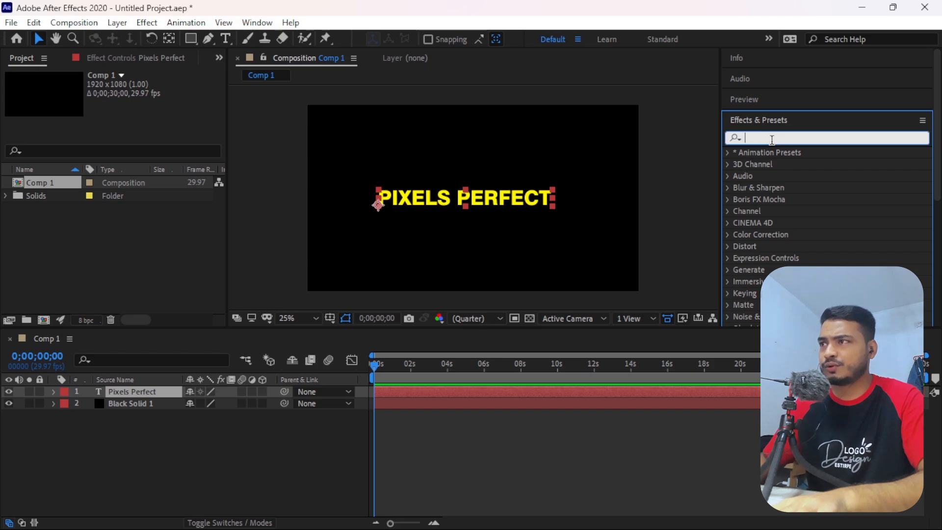
pyautogui.write('g')
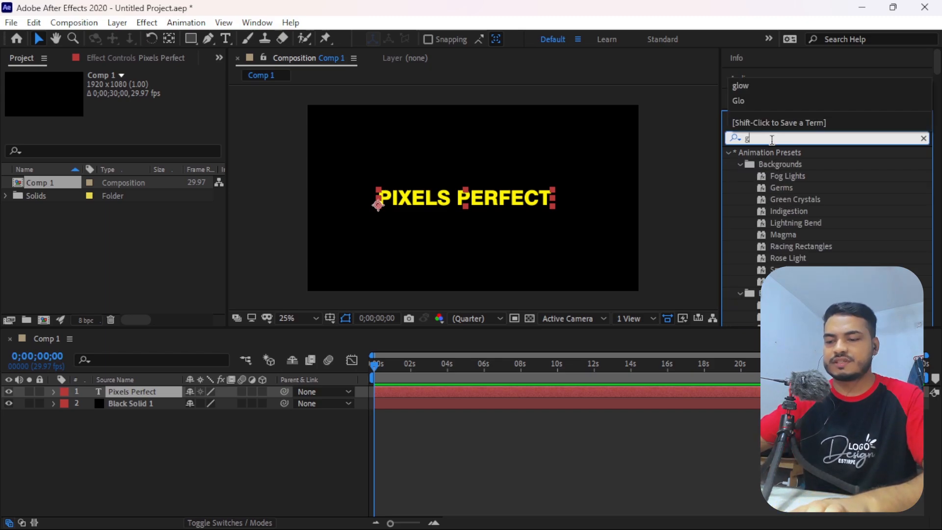
pyautogui.write('low')
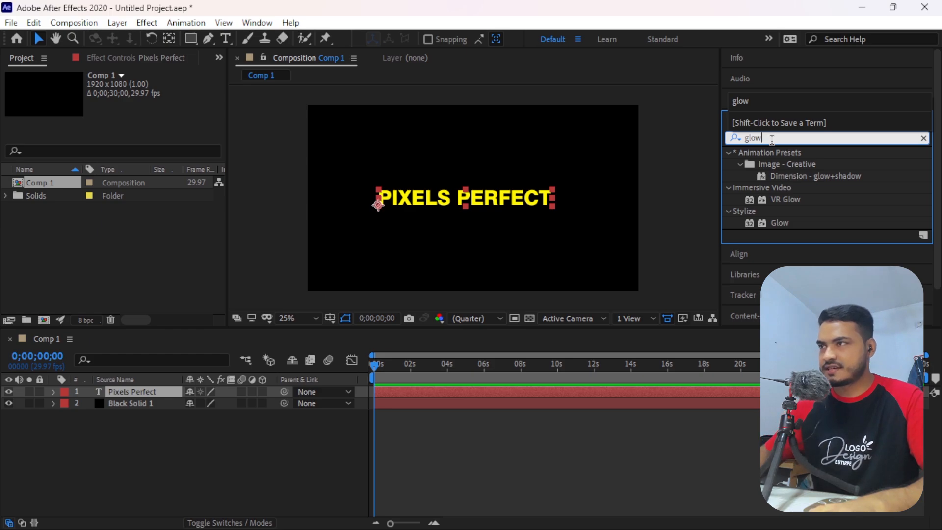
pyautogui.scroll(-1, 778, 222)
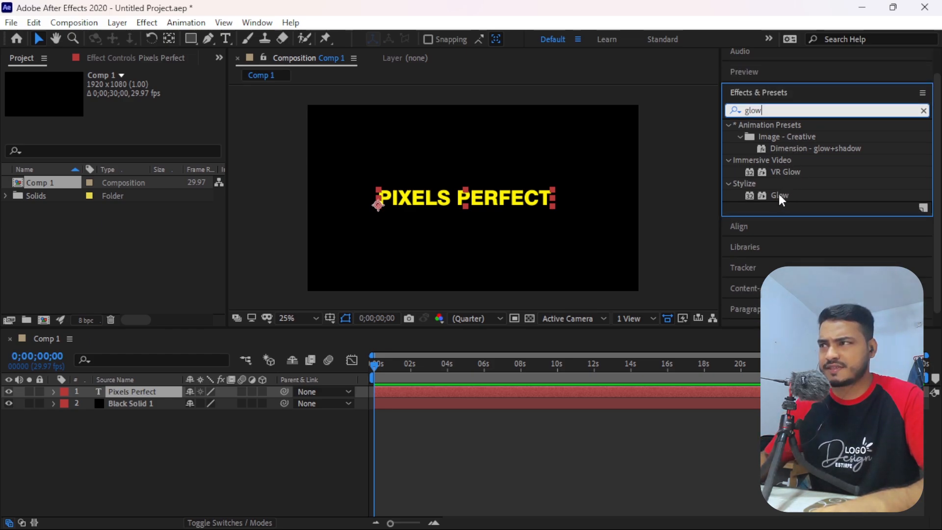
pyautogui.moveTo(778, 193); pyautogui.dragTo(152, 392)
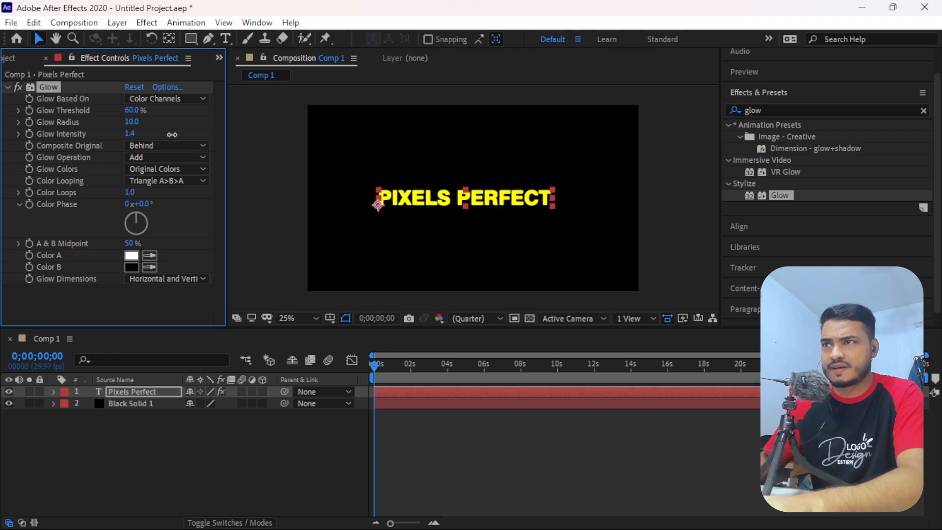
# - Adjust the title's Glow effect to a threshold of 0%, a radius of 200 and an intensity of 2.6
pyautogui.moveTo(130, 123); pyautogui.dragTo(229, 151)
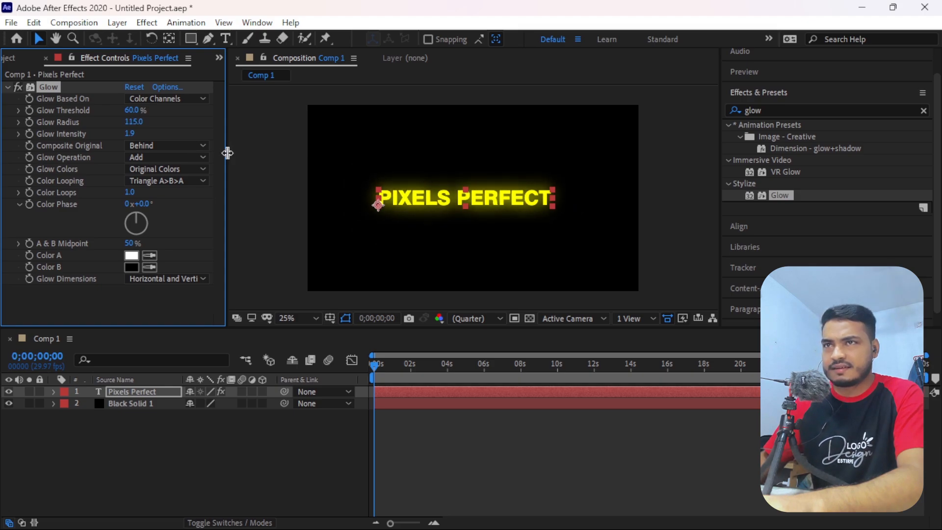
pyautogui.moveTo(139, 111); pyautogui.dragTo(196, 154)
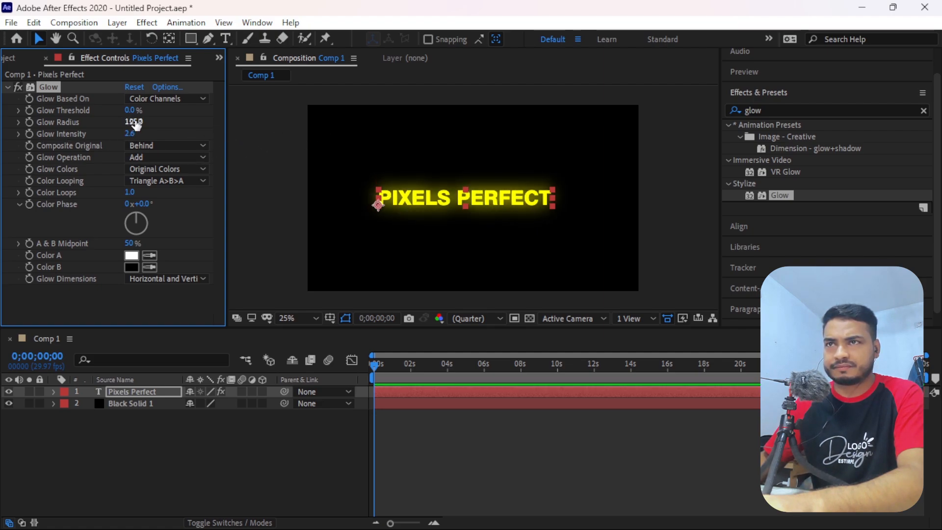
pyautogui.moveTo(131, 121); pyautogui.dragTo(240, 153)
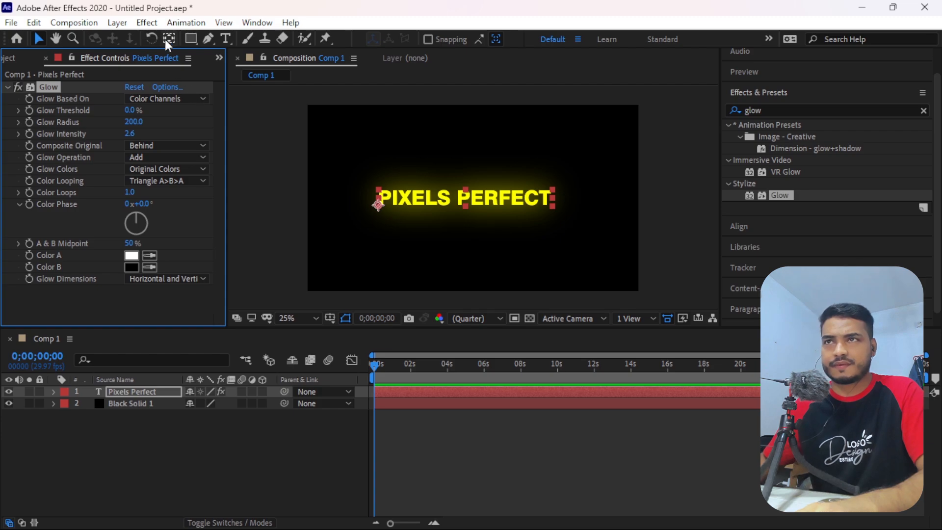
# - Try drawing a rounded rectangle around the title with the text layer selected, and undo the resulting mask
pyautogui.moveTo(191, 39); pyautogui.dragTo(268, 53)
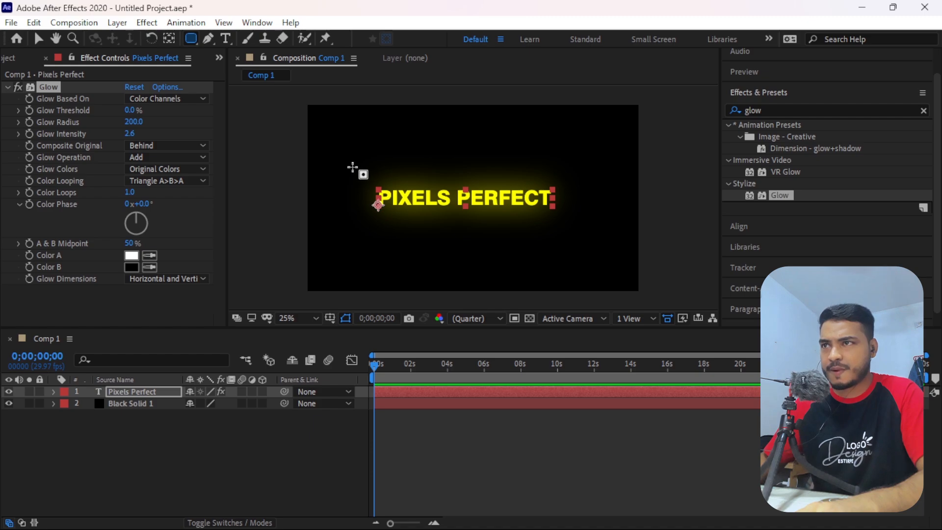
pyautogui.moveTo(353, 174); pyautogui.dragTo(565, 231)
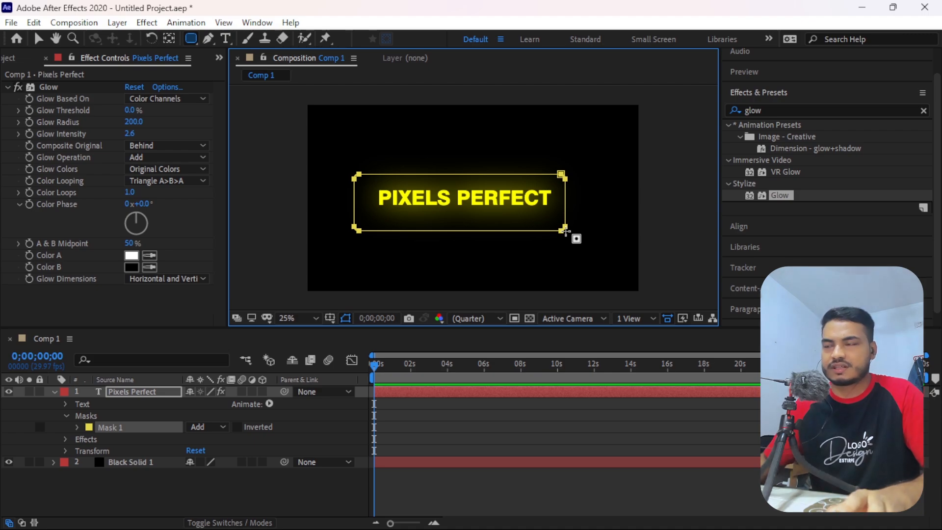
pyautogui.hotkey('ctrl', 'z')
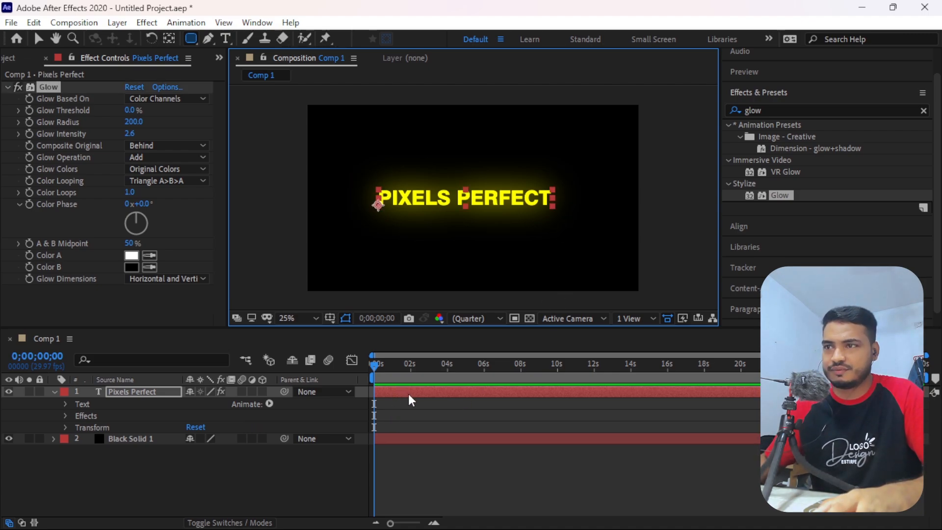
# - Deselect all layers and draw a rounded rectangle of about 1148 × 232 px around the title as a separate shape layer
pyautogui.click(423, 475)
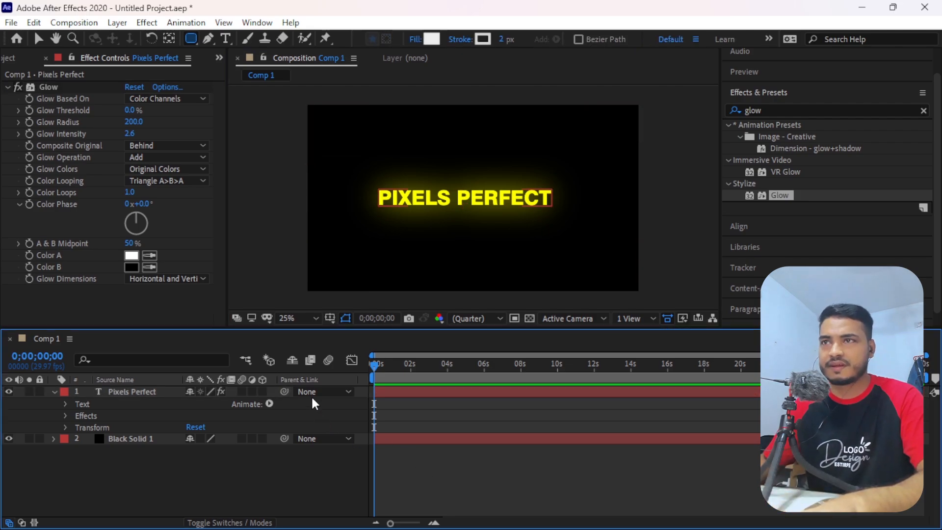
pyautogui.click(189, 38)
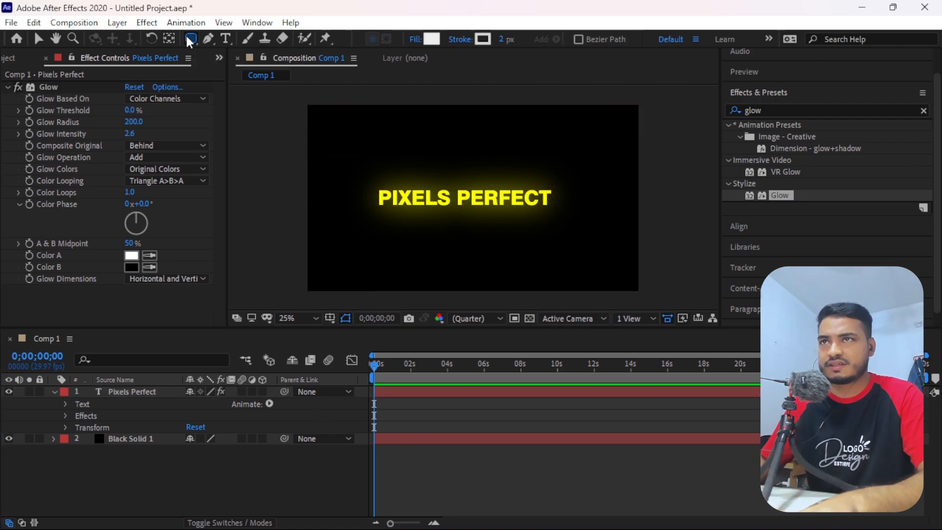
pyautogui.moveTo(366, 180)
pyautogui.mouseDown()
pyautogui.moveTo(489, 220)
pyautogui.moveTo(568, 227)
pyautogui.moveTo(565, 220)
pyautogui.mouseUp()
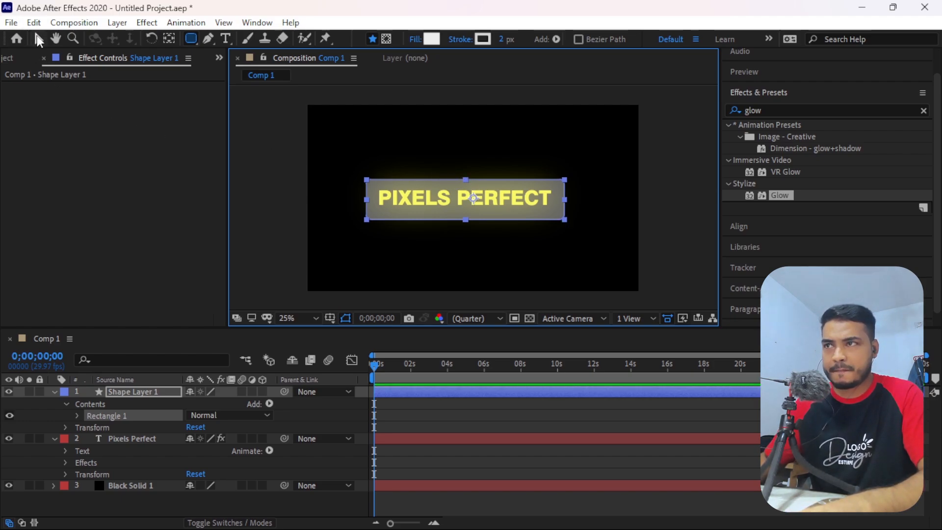
pyautogui.click(38, 40)
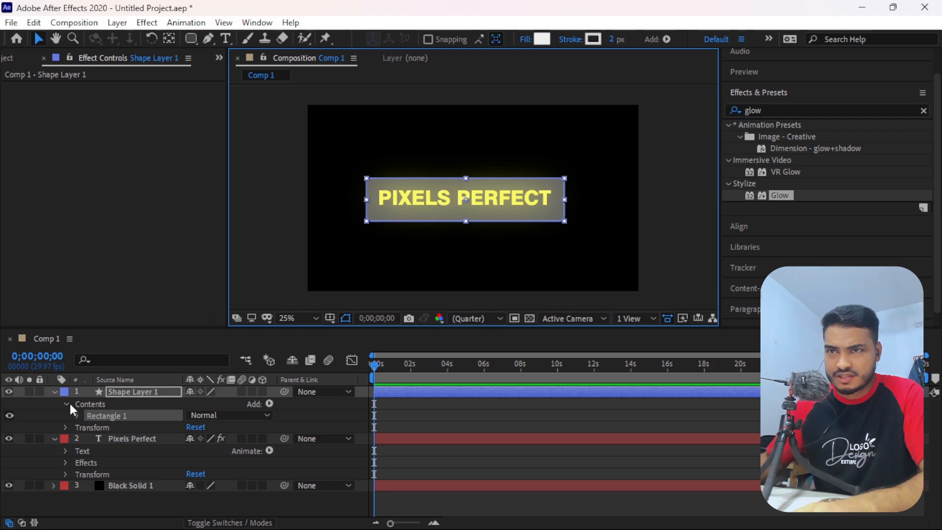
# - Expand the rectangle's properties in the shape layer and move that layer below the "Pixels Perfect" text layer
pyautogui.click(54, 391)
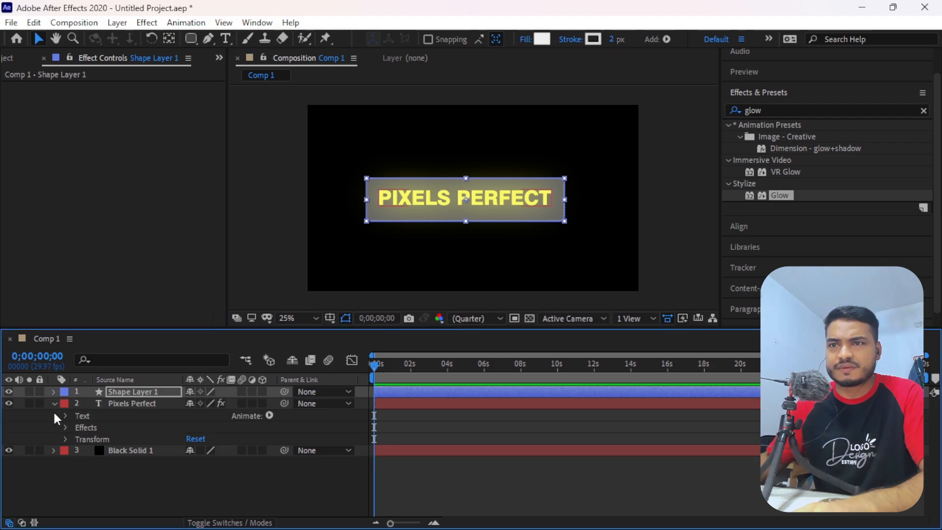
pyautogui.click(54, 403)
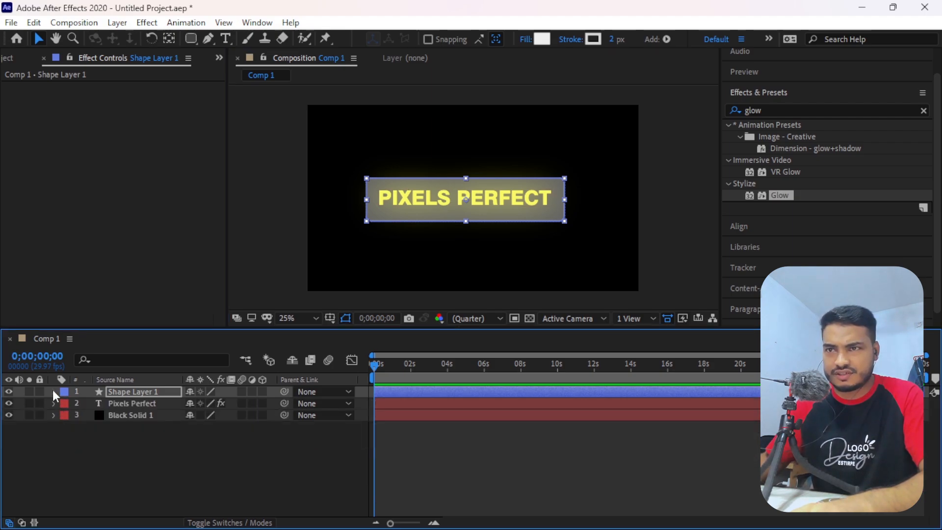
pyautogui.click(53, 390)
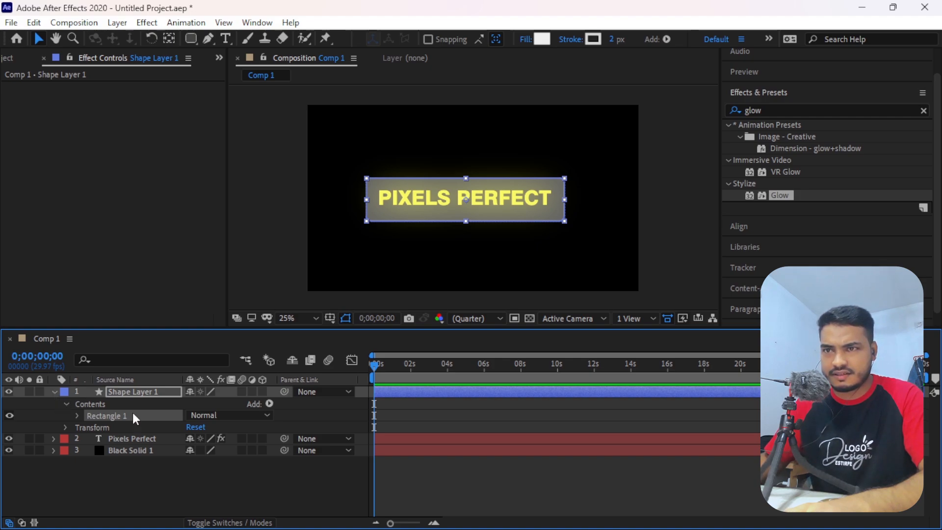
pyautogui.click(77, 415)
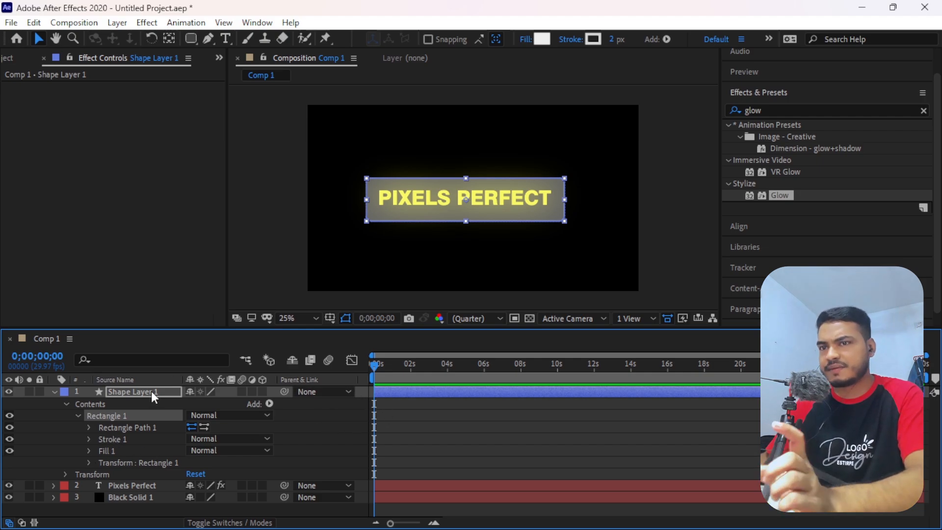
pyautogui.moveTo(151, 391); pyautogui.dragTo(148, 487)
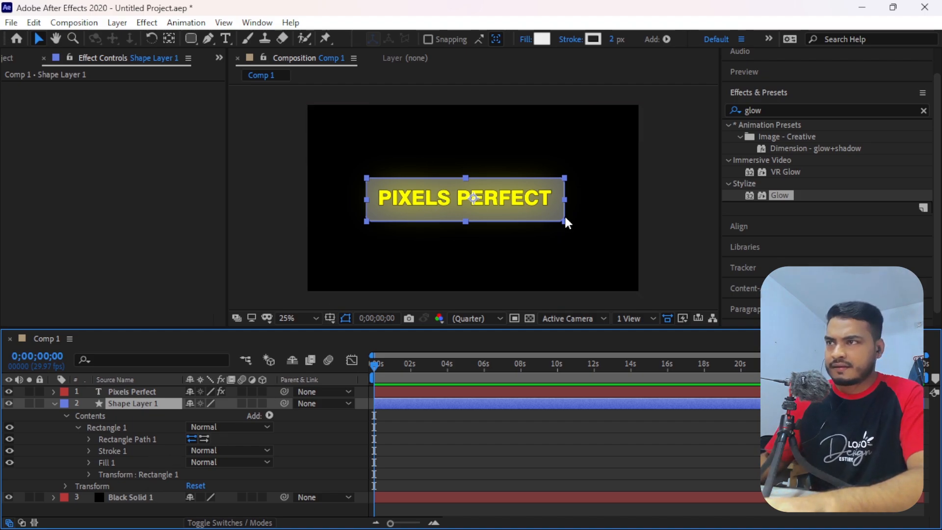
# - Set the roundness of the rectangle path behind the title to 75
pyautogui.click(533, 216)
pyautogui.click(532, 214)
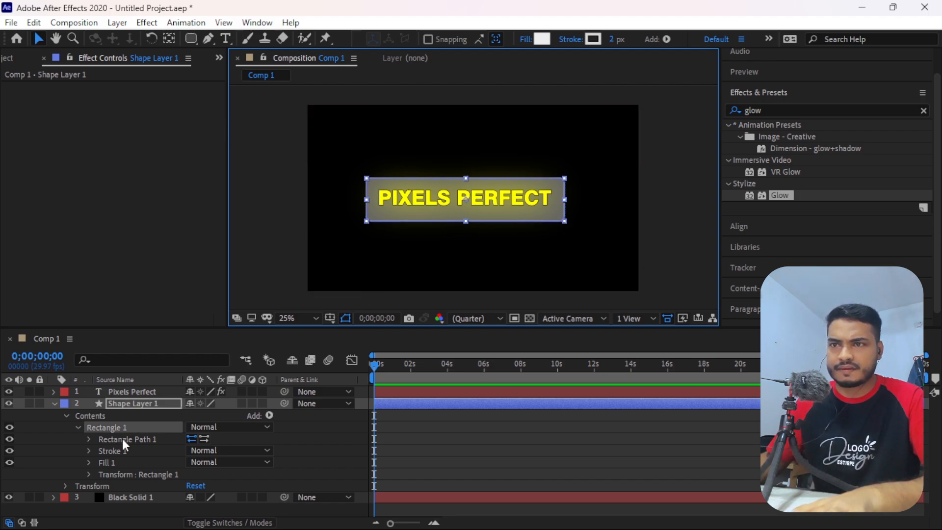
pyautogui.click(87, 435)
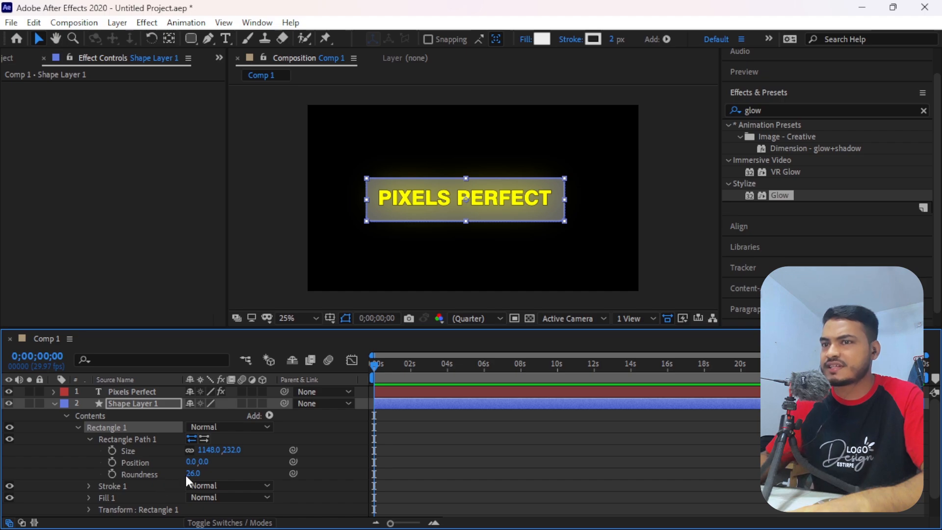
pyautogui.moveTo(189, 475); pyautogui.dragTo(219, 472)
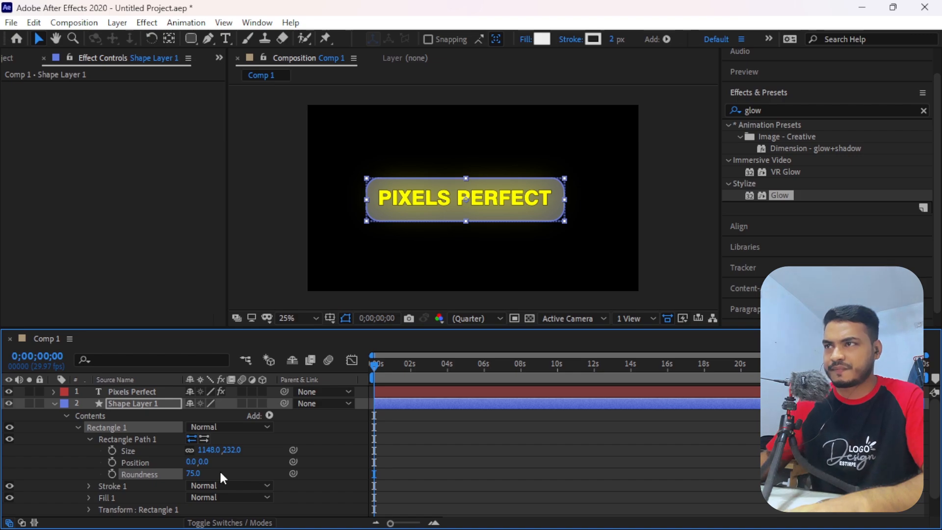
# - Accept the rectangle's EEEEEE fill colour and set the opacity of Shape Layer 1 to 89%
pyautogui.click(545, 38)
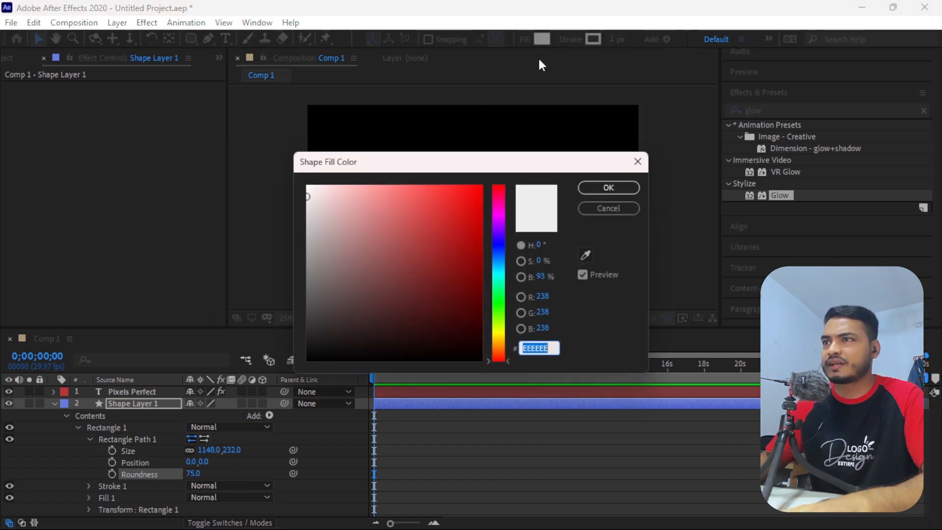
pyautogui.click(609, 187)
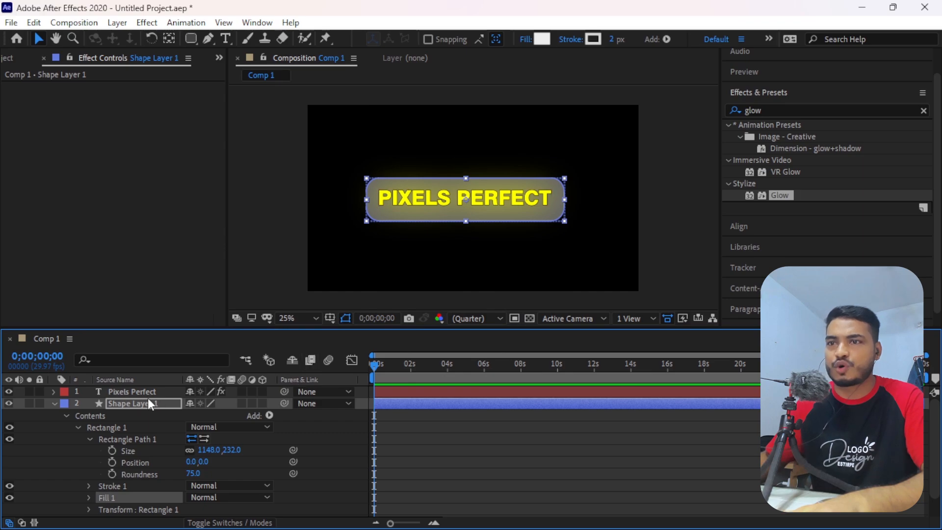
pyautogui.click(166, 402)
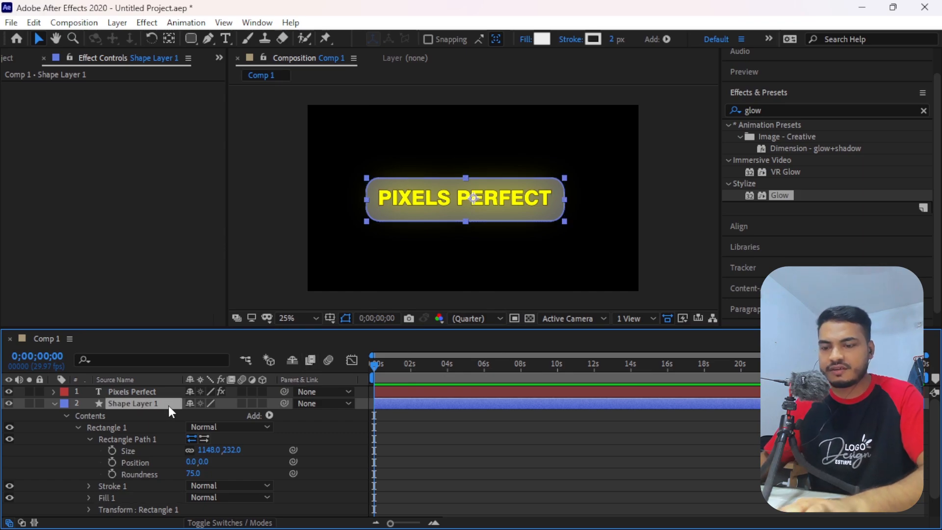
pyautogui.press('t')
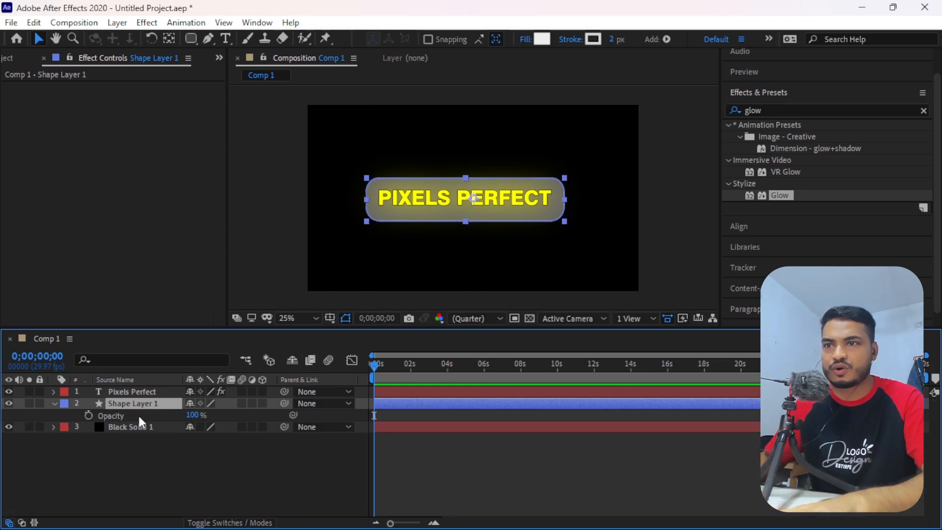
pyautogui.moveTo(191, 415)
pyautogui.mouseDown()
pyautogui.moveTo(175, 415)
pyautogui.moveTo(198, 415)
pyautogui.moveTo(183, 415)
pyautogui.mouseUp()
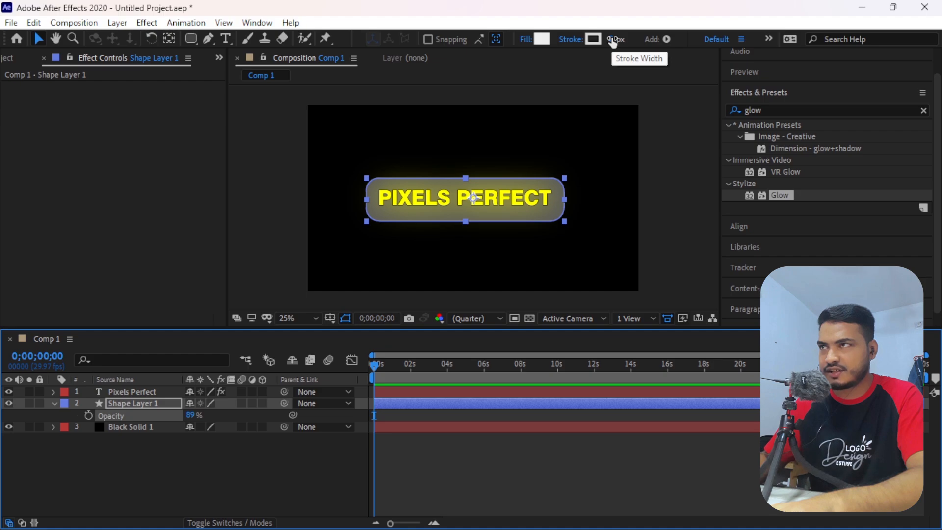
# - Set the stroke width of the rounded rectangle in Shape Layer 1 to 7 px and deselect the layer
pyautogui.moveTo(614, 41)
pyautogui.mouseDown()
pyautogui.moveTo(631, 43)
pyautogui.moveTo(615, 48)
pyautogui.mouseUp()
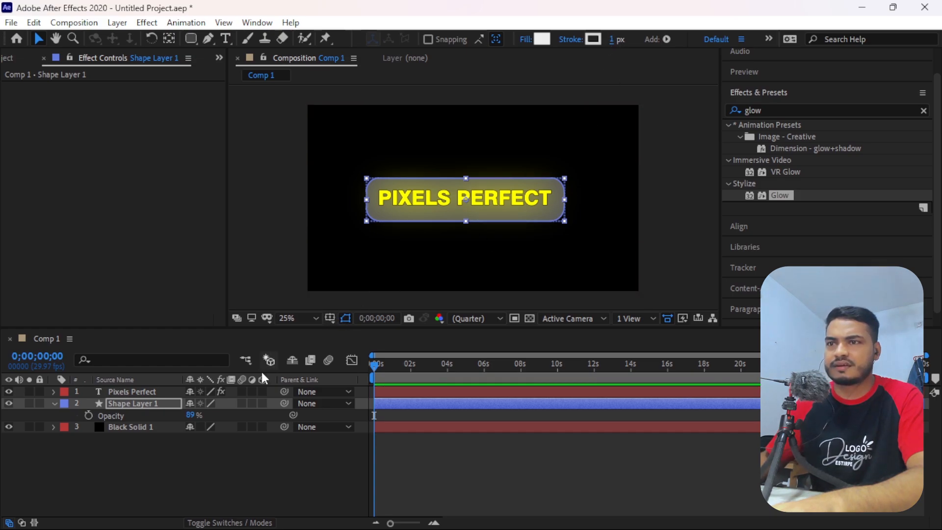
pyautogui.click(243, 461)
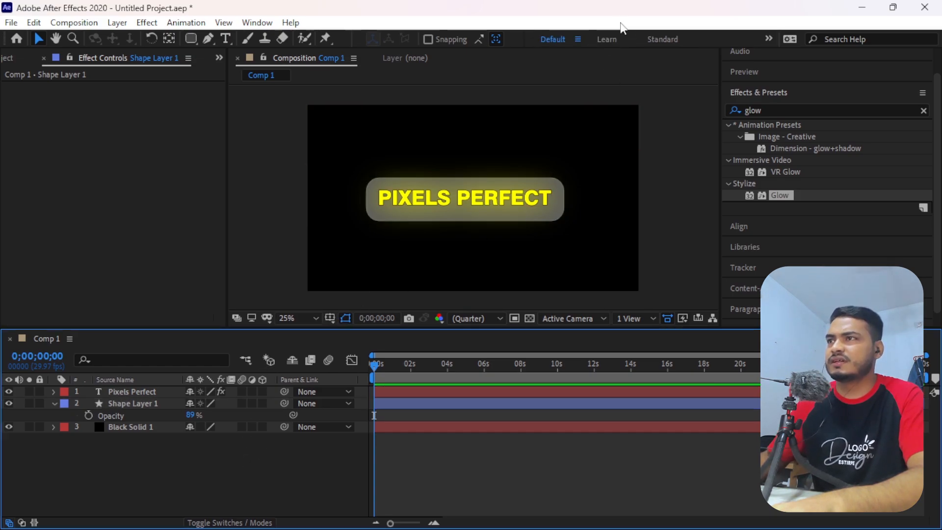
pyautogui.click(133, 396)
pyautogui.click(131, 404)
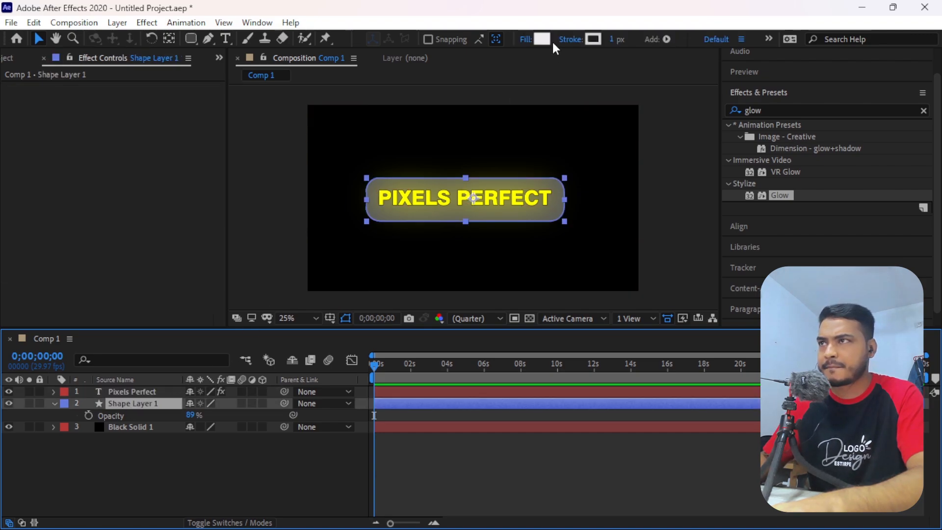
pyautogui.moveTo(614, 39); pyautogui.dragTo(613, 39)
pyautogui.click(204, 482)
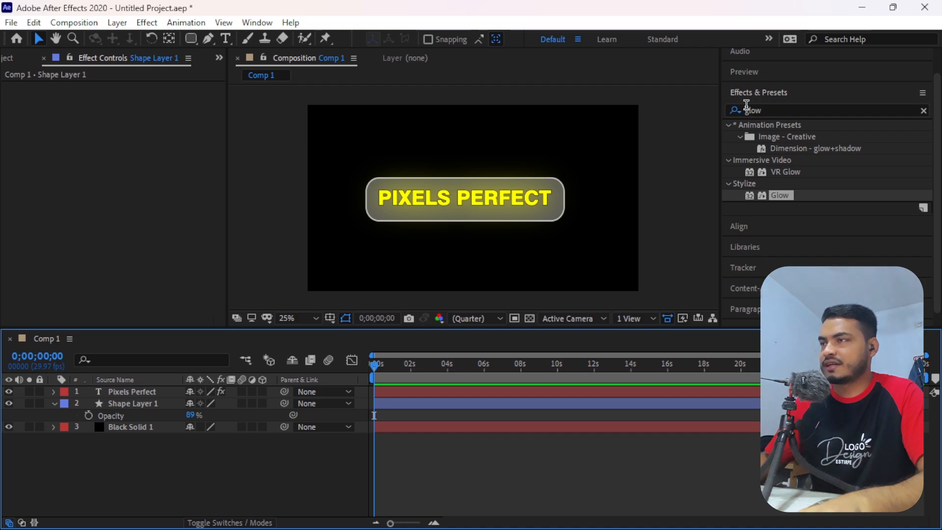
# - Apply the Stylize Glow effect to Shape Layer 1
pyautogui.click(127, 405)
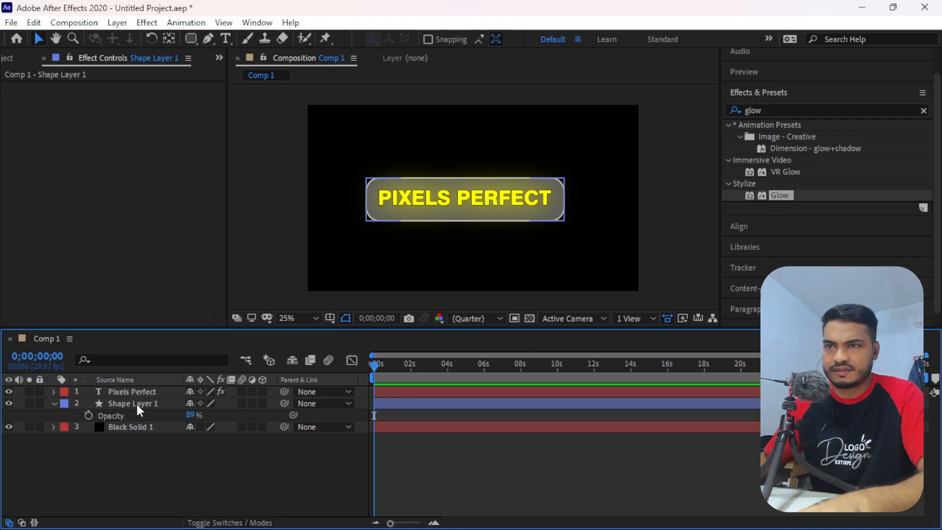
pyautogui.click(136, 402)
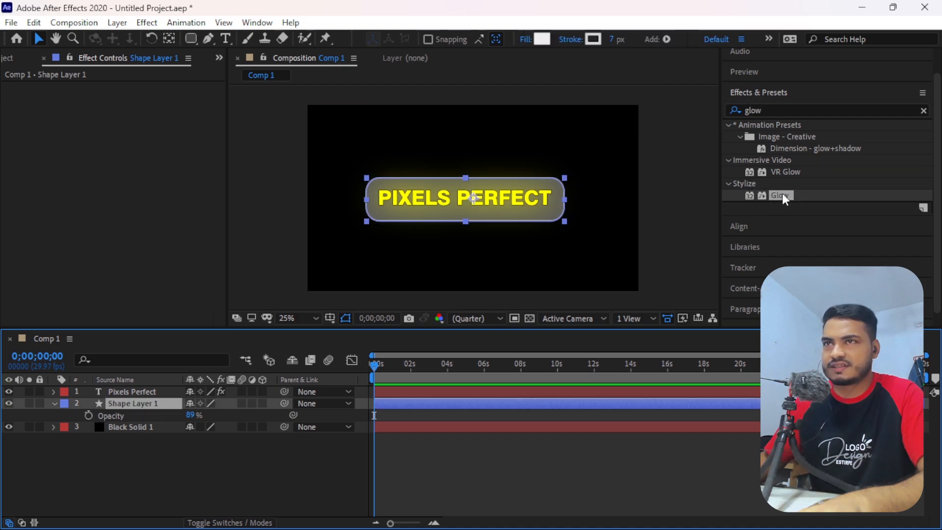
pyautogui.moveTo(784, 199); pyautogui.dragTo(107, 205)
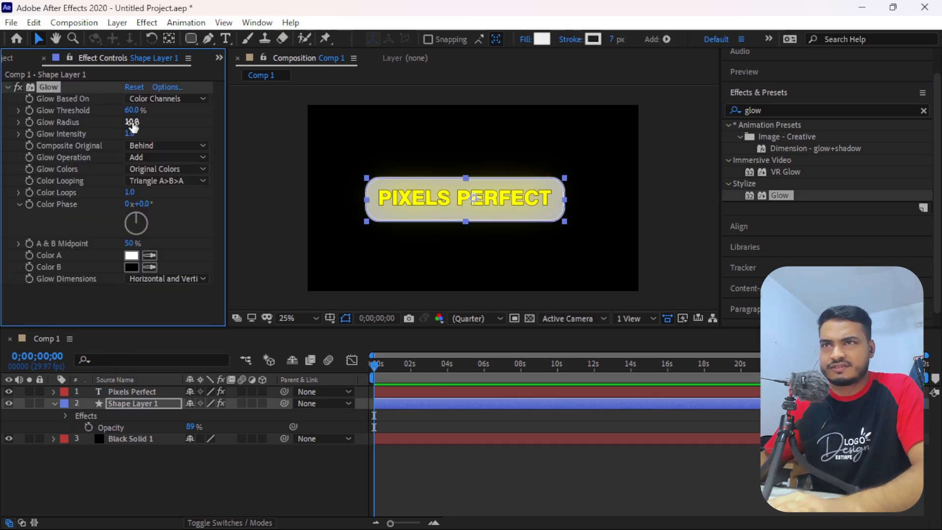
# - Set the rectangle's Glow effect to a radius of 120, an intensity of 0.8 and a threshold of 49.4%
pyautogui.moveTo(132, 126); pyautogui.dragTo(216, 136)
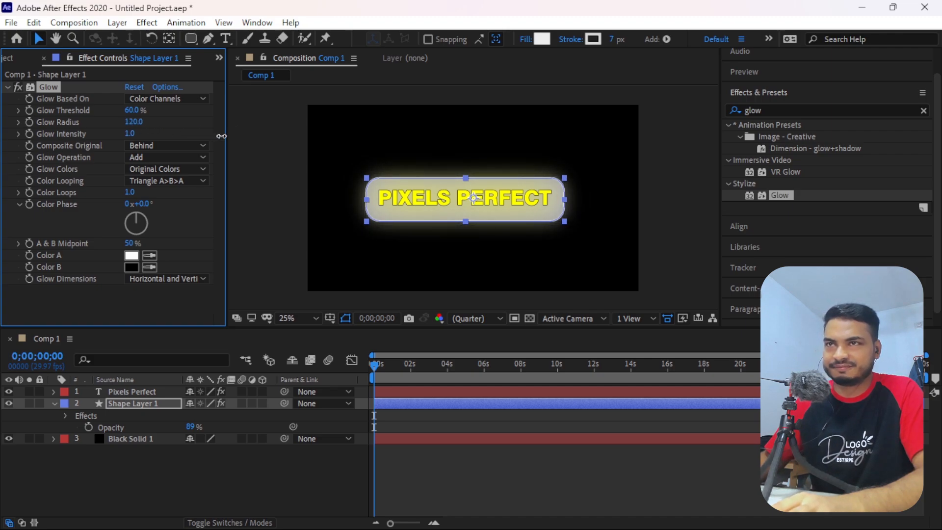
pyautogui.moveTo(130, 134); pyautogui.dragTo(288, 142)
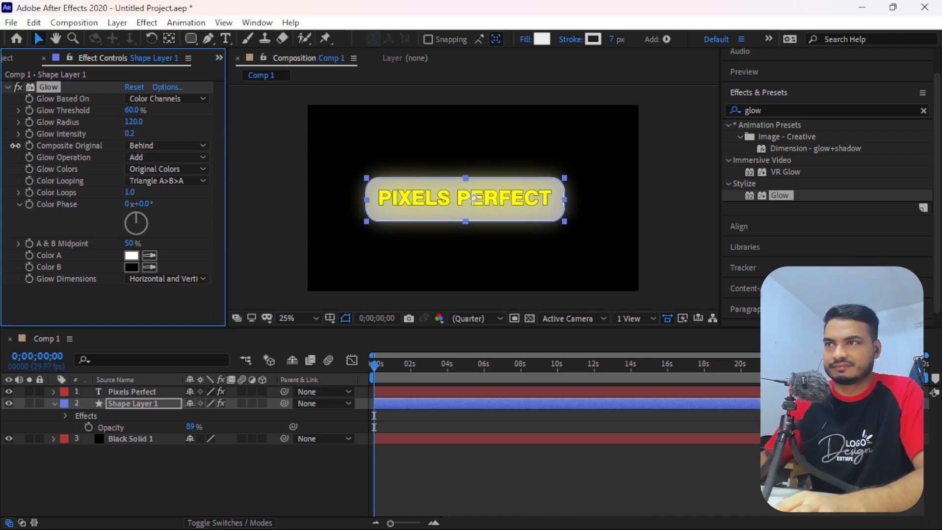
pyautogui.moveTo(15, 146); pyautogui.dragTo(83, 157)
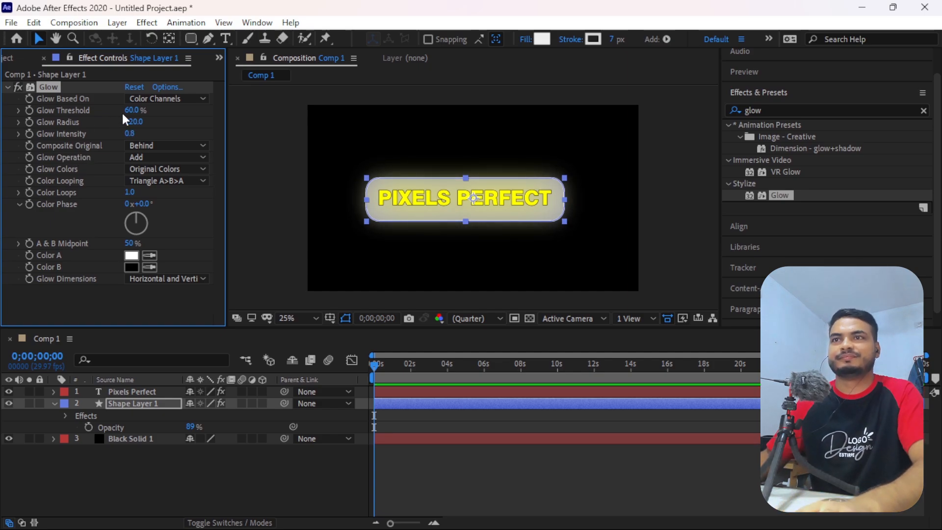
pyautogui.moveTo(138, 111); pyautogui.dragTo(194, 129)
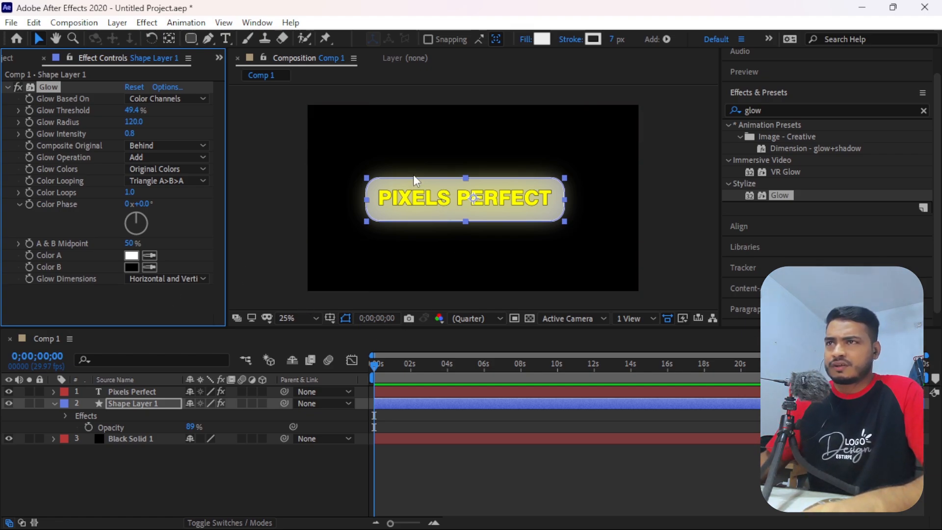
# - Examine the glowing title and its rounded frame up close in a maximized composition view, and restore the normal layout at 25% magnification
pyautogui.click(300, 55)
pyautogui.press('`')
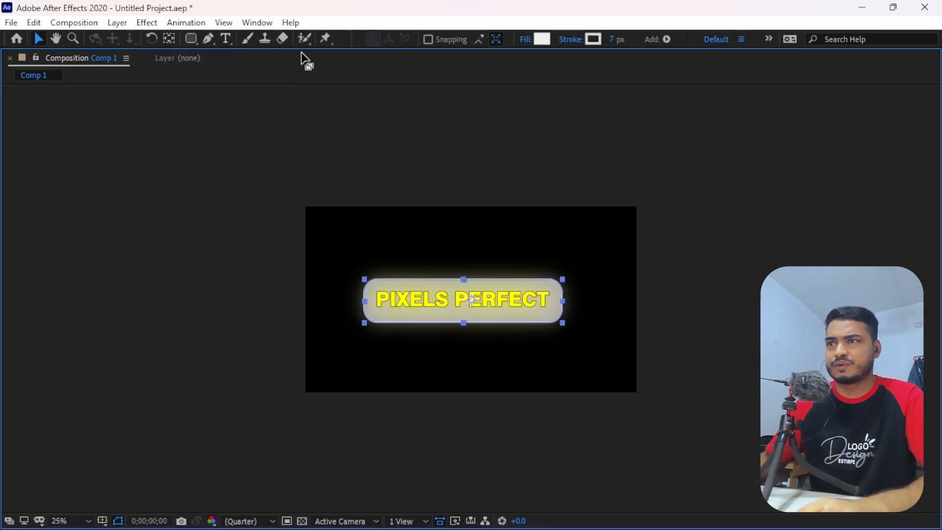
pyautogui.click(194, 261)
pyautogui.scroll(4, 442, 313)
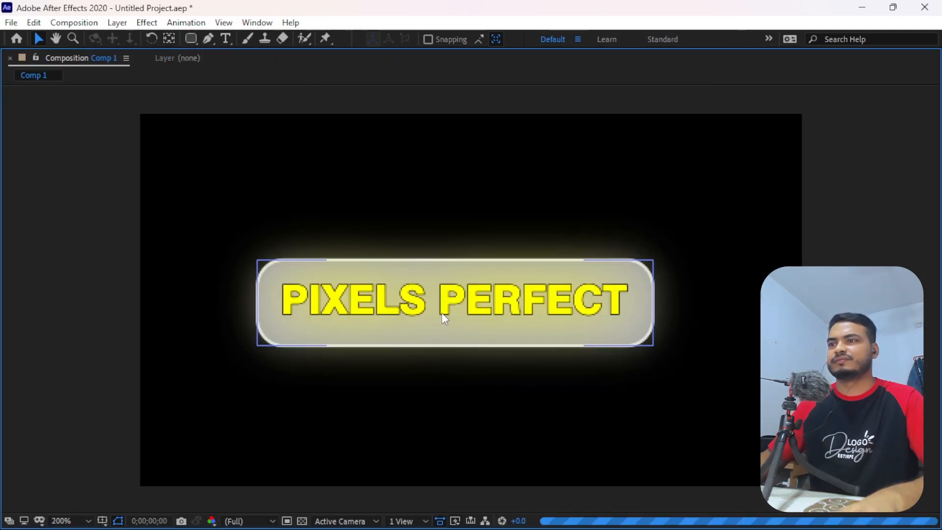
pyautogui.scroll(-2, 507, 313)
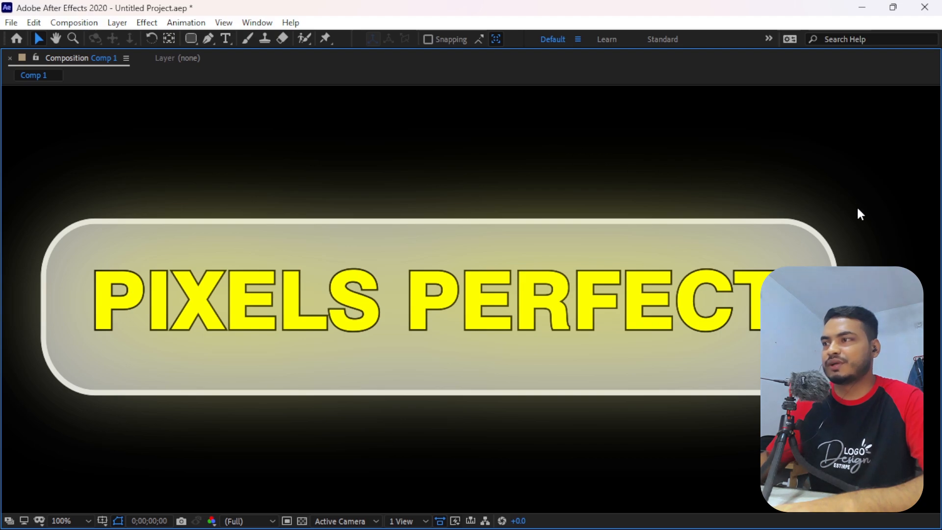
pyautogui.press(',')
pyautogui.press(',')
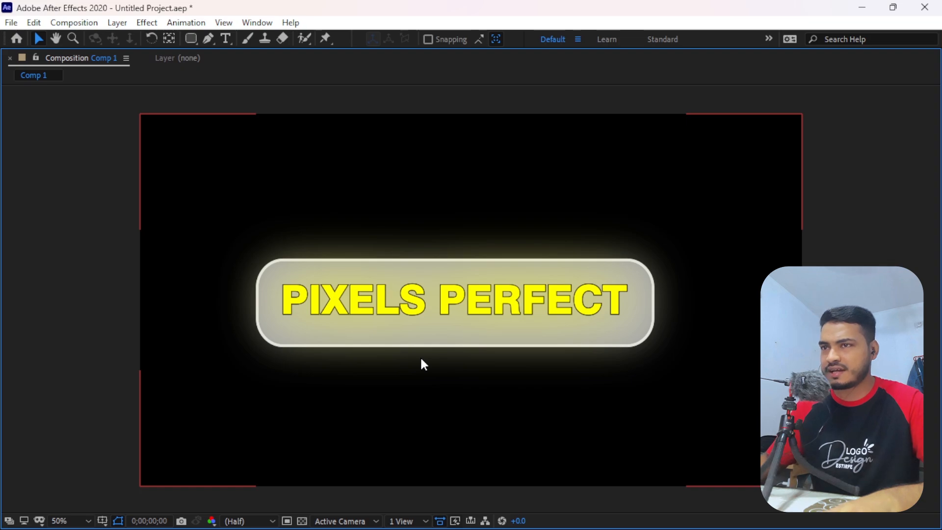
pyautogui.doubleClick(81, 55)
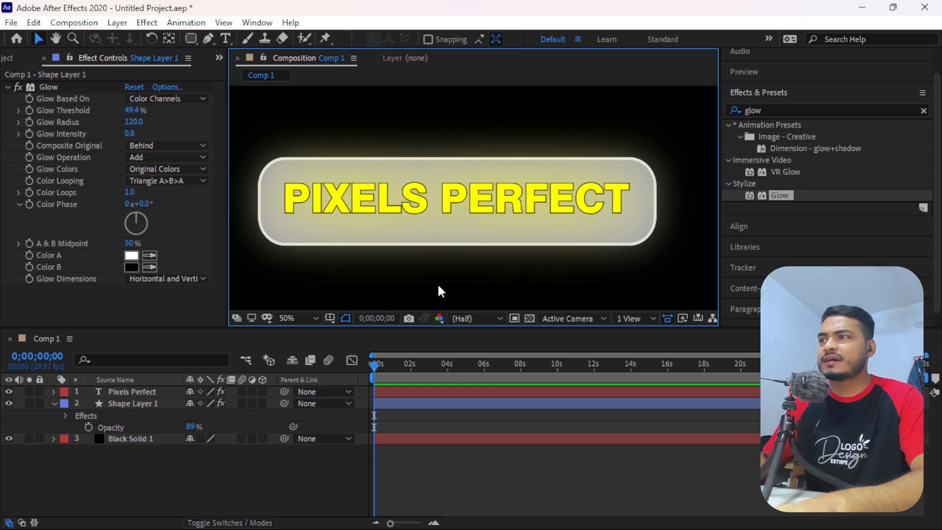
pyautogui.press(',')
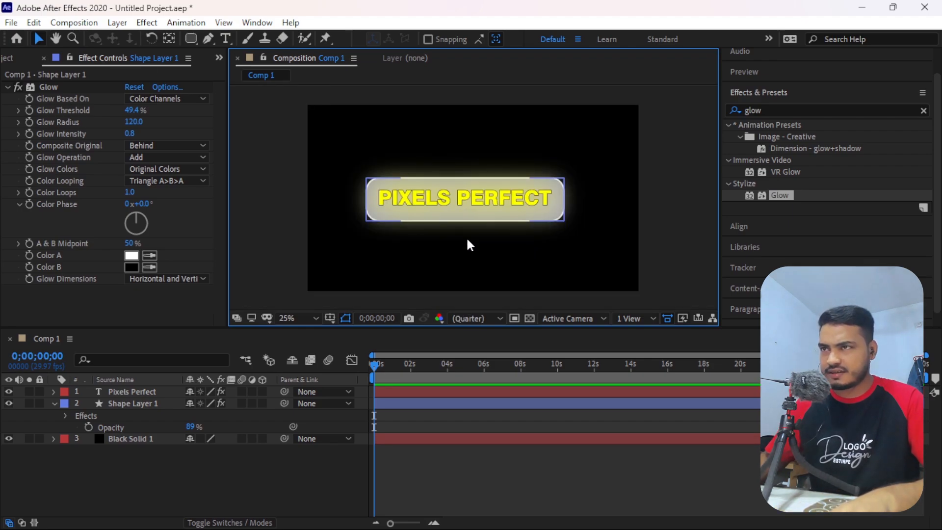